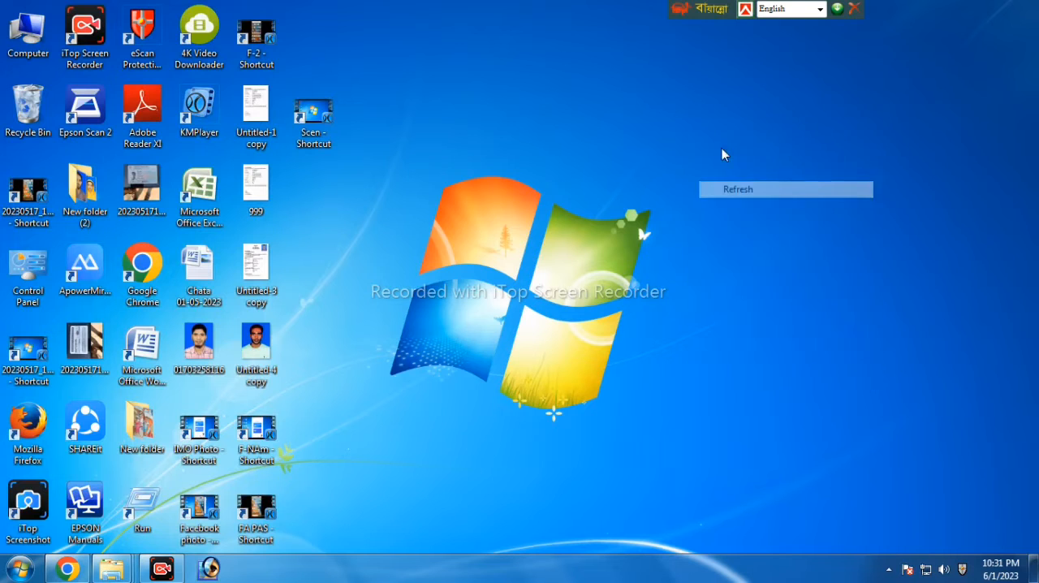
{"action": "right_click", "coordinate": [713, 143]}
{"action": "left_click", "coordinate": [773, 189]}
{"action": "right_click", "coordinate": [682, 144]}
{"action": "left_click", "coordinate": [740, 189]}
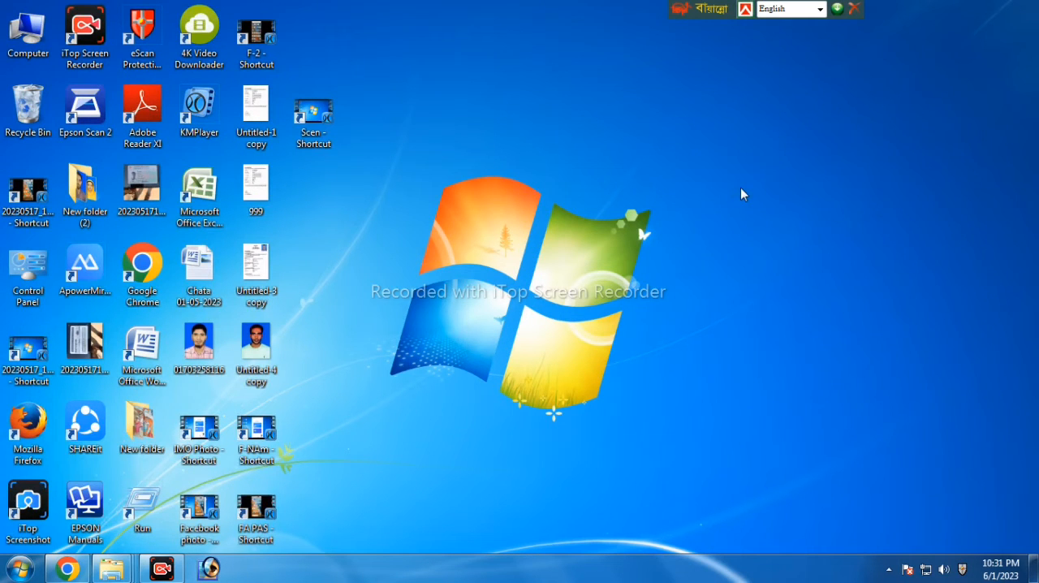
{"action": "right_click", "coordinate": [740, 188]}
{"action": "left_click", "coordinate": [778, 233]}
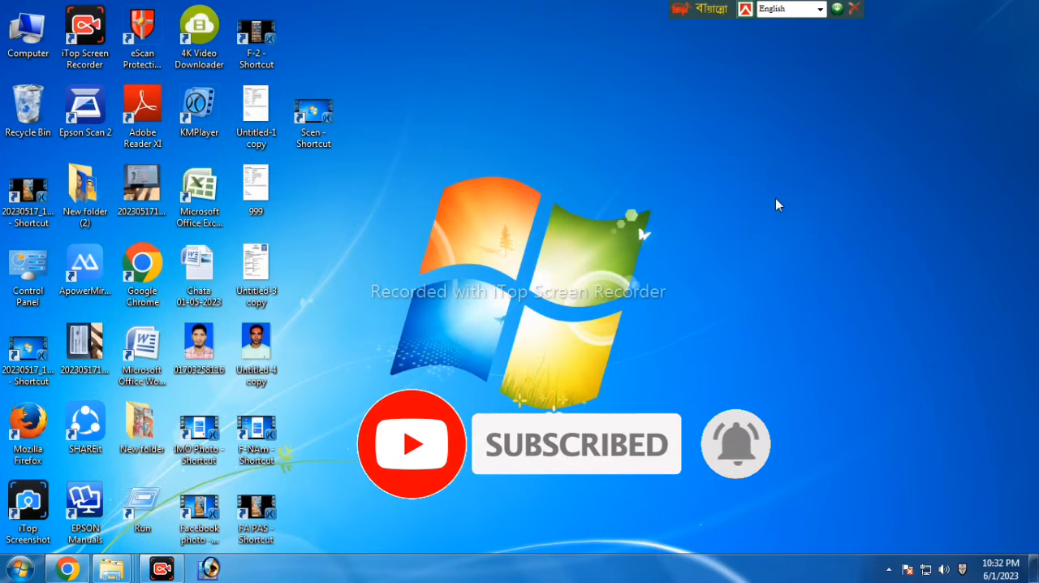
{"action": "right_click", "coordinate": [775, 198]}
{"action": "left_click", "coordinate": [817, 238]}
{"action": "right_click", "coordinate": [765, 155]}
{"action": "left_click", "coordinate": [816, 202]}
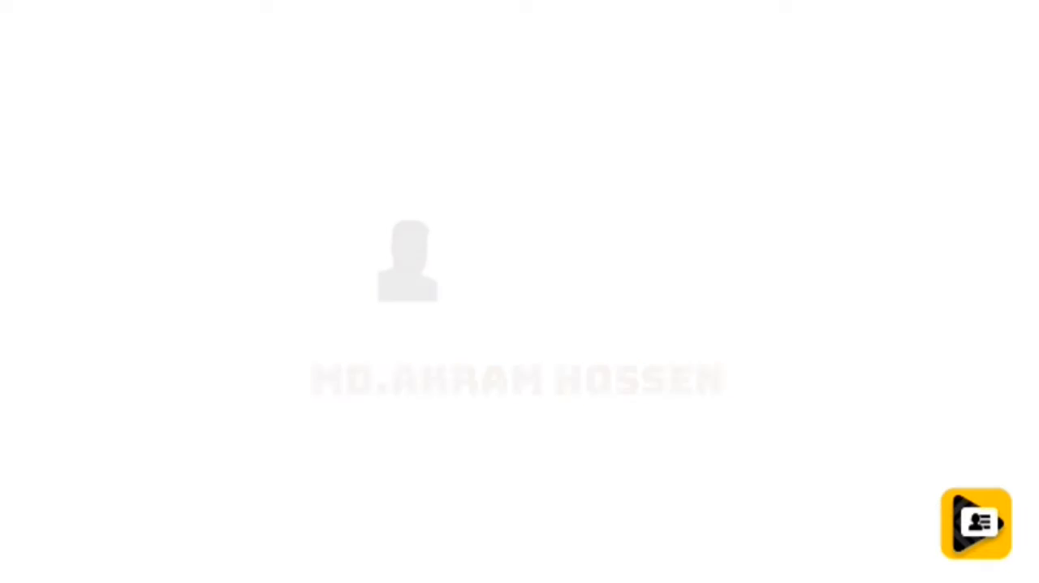
{"action": "left_click", "coordinate": [728, 189]}
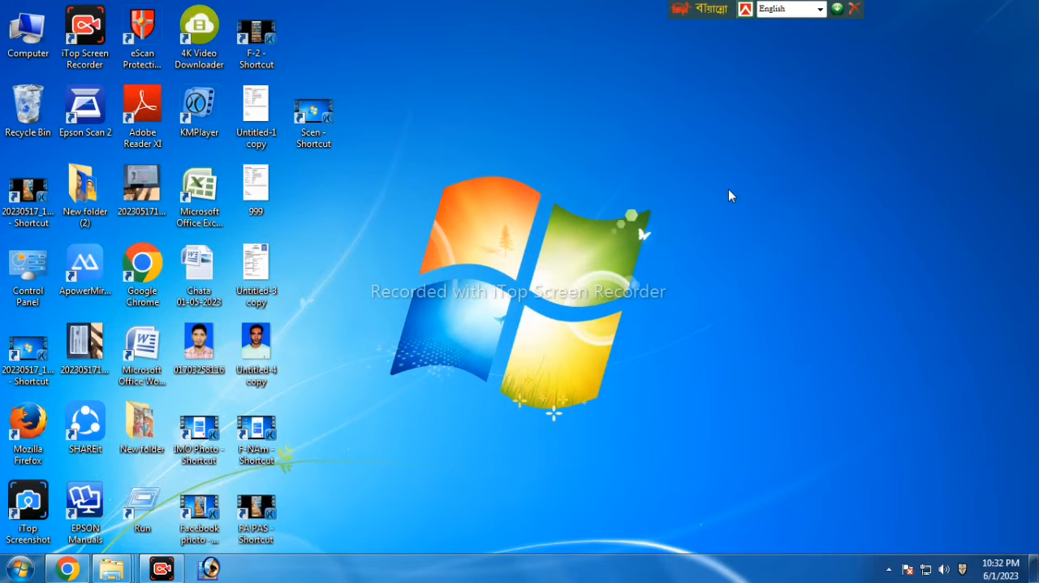
{"action": "right_click", "coordinate": [728, 189]}
{"action": "left_click", "coordinate": [788, 232]}
{"action": "right_click", "coordinate": [709, 172]}
{"action": "left_click", "coordinate": [775, 214]}
{"action": "left_click", "coordinate": [208, 570]}
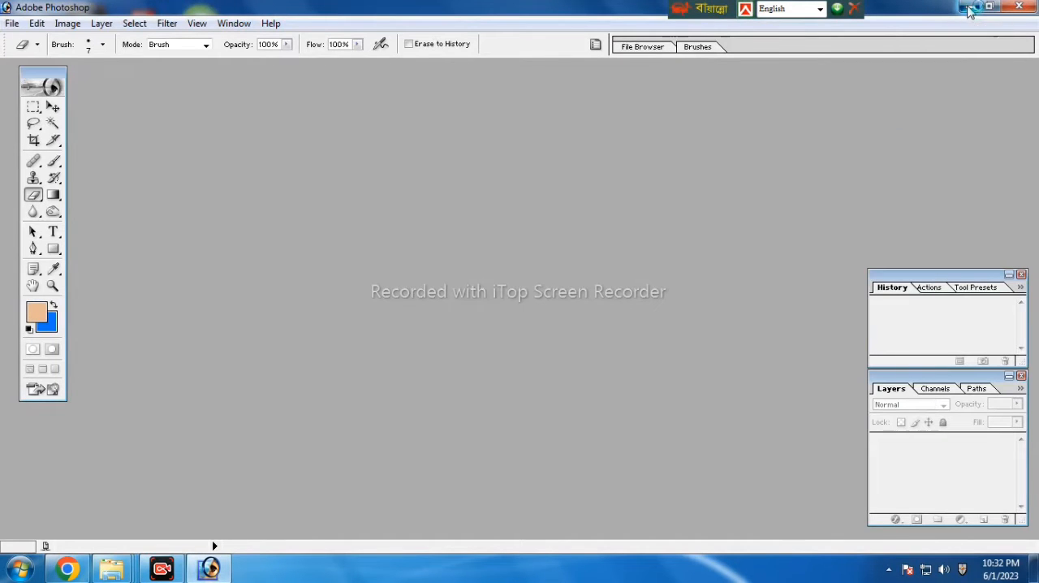
{"action": "left_click", "coordinate": [968, 8]}
{"action": "right_click", "coordinate": [748, 173]}
{"action": "left_click", "coordinate": [814, 218]}
{"action": "right_click", "coordinate": [785, 187]}
{"action": "left_click", "coordinate": [786, 191]}
{"action": "right_click", "coordinate": [752, 154]}
{"action": "left_click", "coordinate": [769, 173]}
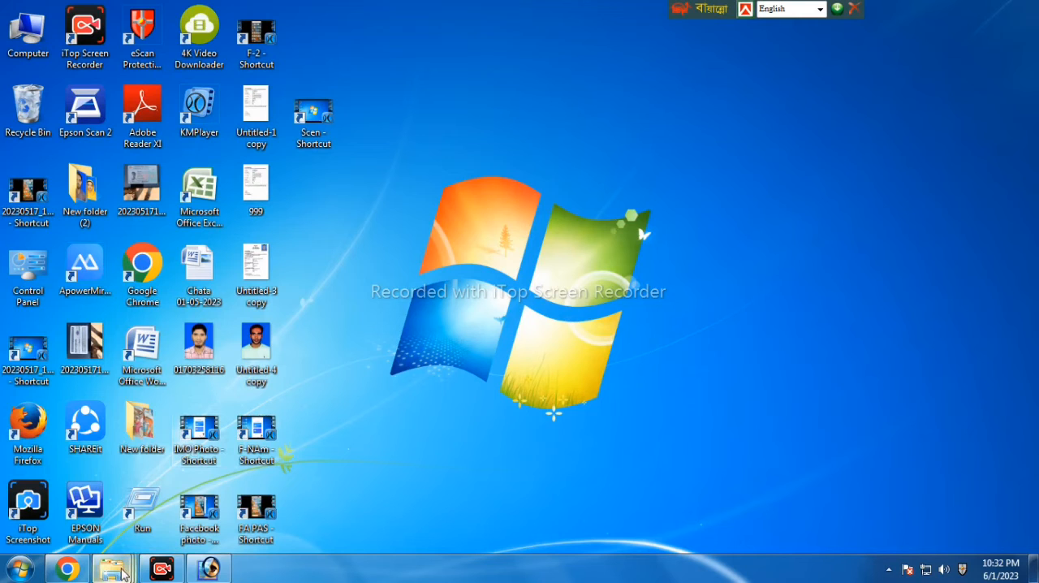
Open the photo DSC02440 from the 100MSDCF folder in Adobe Photoshop
{"action": "mouse_move", "coordinate": [118, 572]}
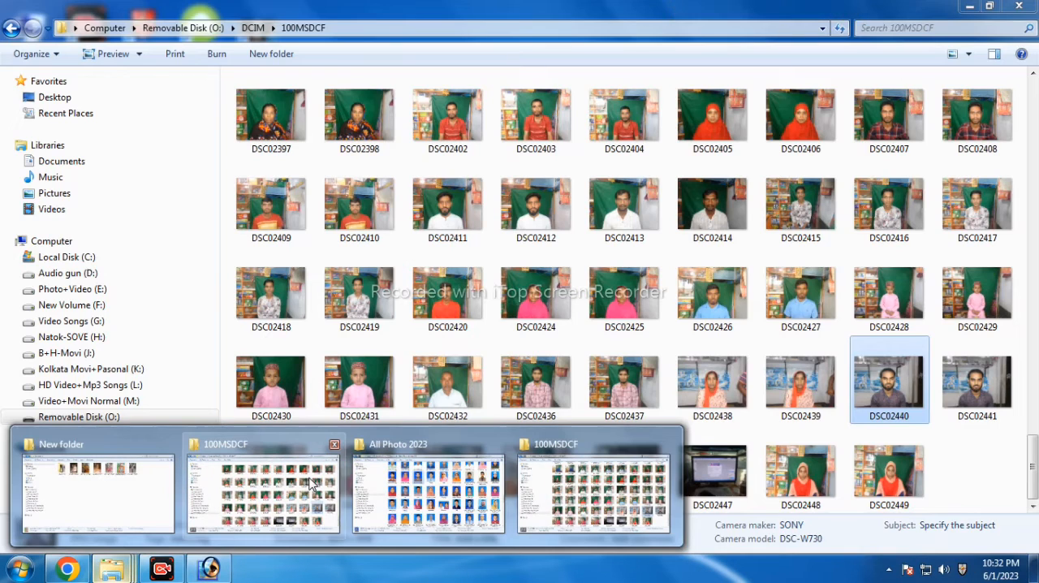
{"action": "left_click", "coordinate": [312, 485]}
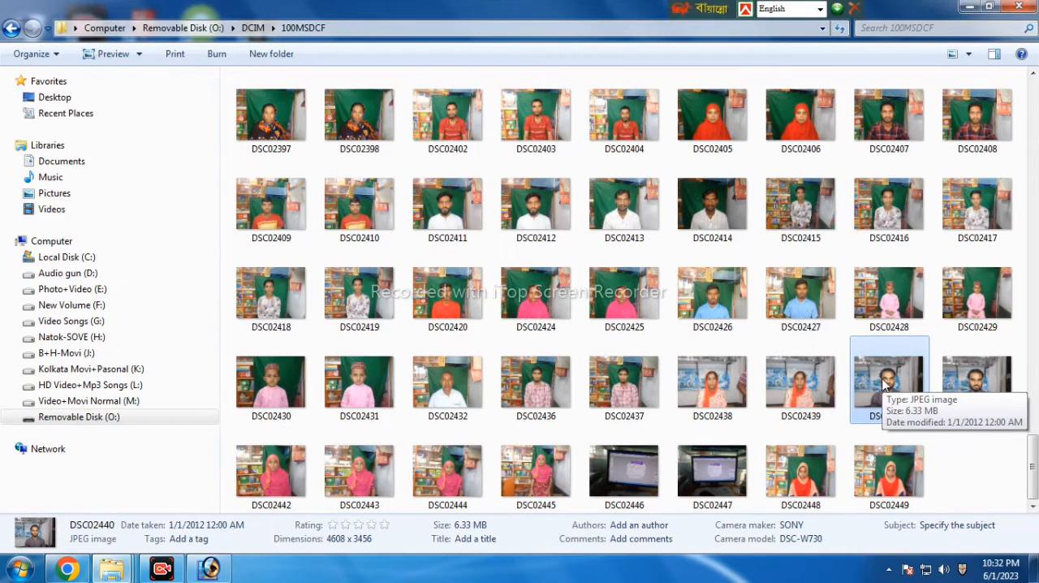
{"action": "left_click_drag", "start_coordinate": [884, 378], "coordinate": [353, 425]}
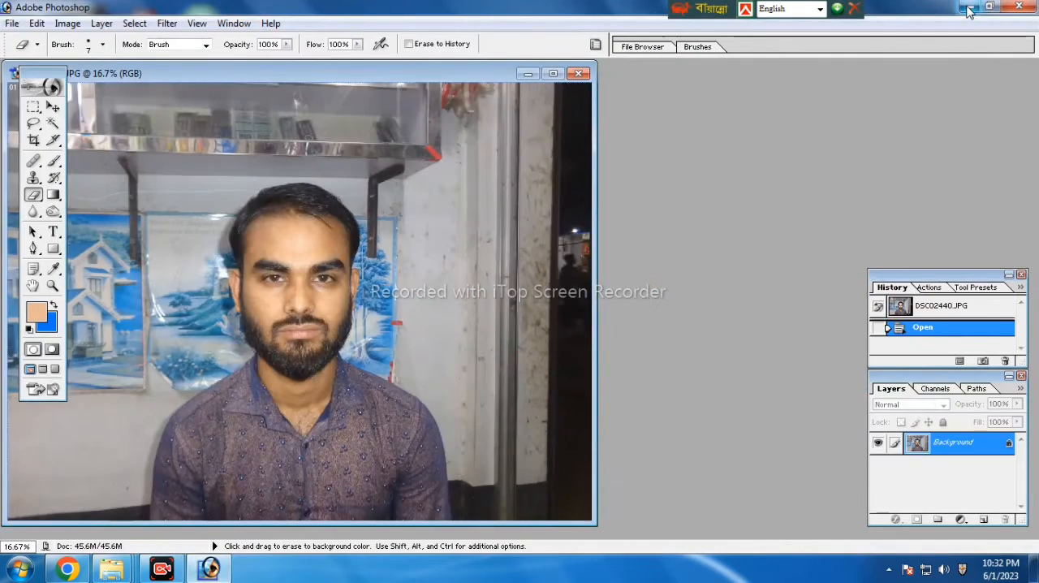
Open the photo DSC02372 from the 100MSDCF folder in Adobe Photoshop and offset its window from the first photo
{"action": "left_click", "coordinate": [968, 10]}
{"action": "left_click", "coordinate": [574, 257]}
{"action": "scroll", "coordinate": [573, 260], "scroll_direction": "up", "scroll_amount": 5}
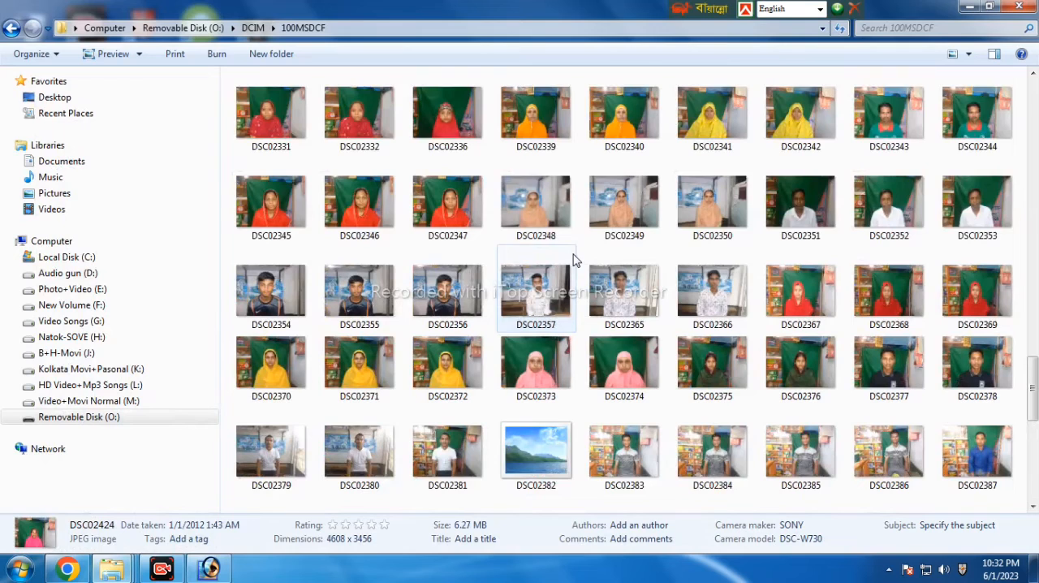
{"action": "left_click_drag", "start_coordinate": [446, 365], "coordinate": [331, 413]}
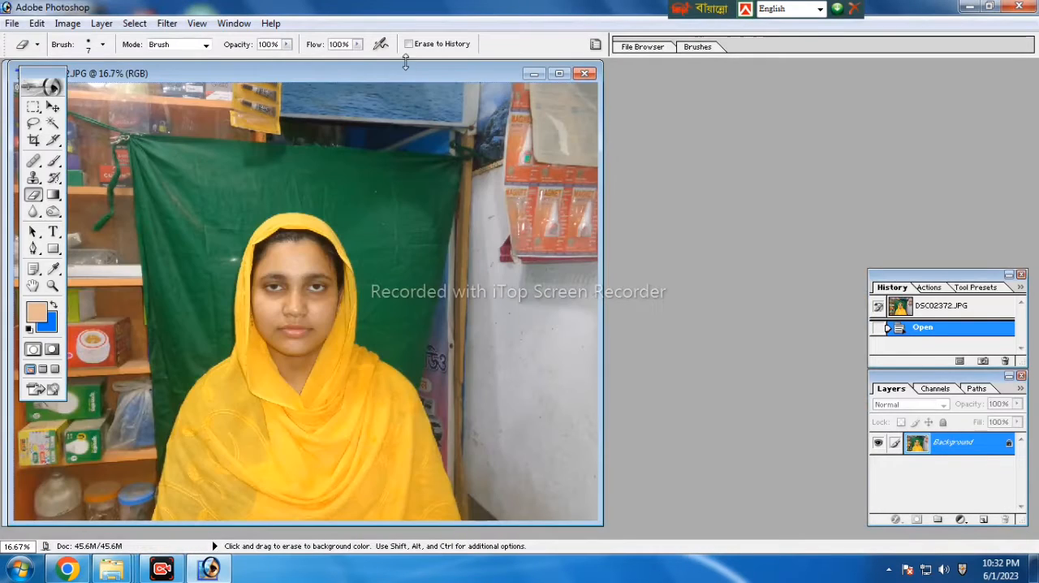
{"action": "left_click_drag", "start_coordinate": [342, 73], "coordinate": [573, 78]}
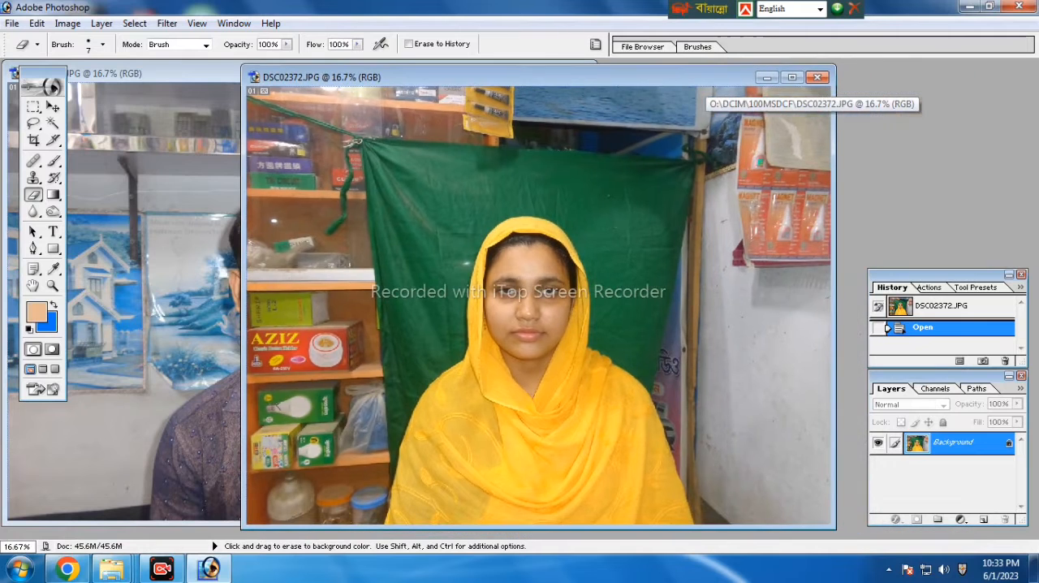
Crop DSC02372 to a 1.5 in by 1.9 in head-and-shoulders portrait at 300 pixels/inch, centred on the woman
{"action": "left_click", "coordinate": [34, 142]}
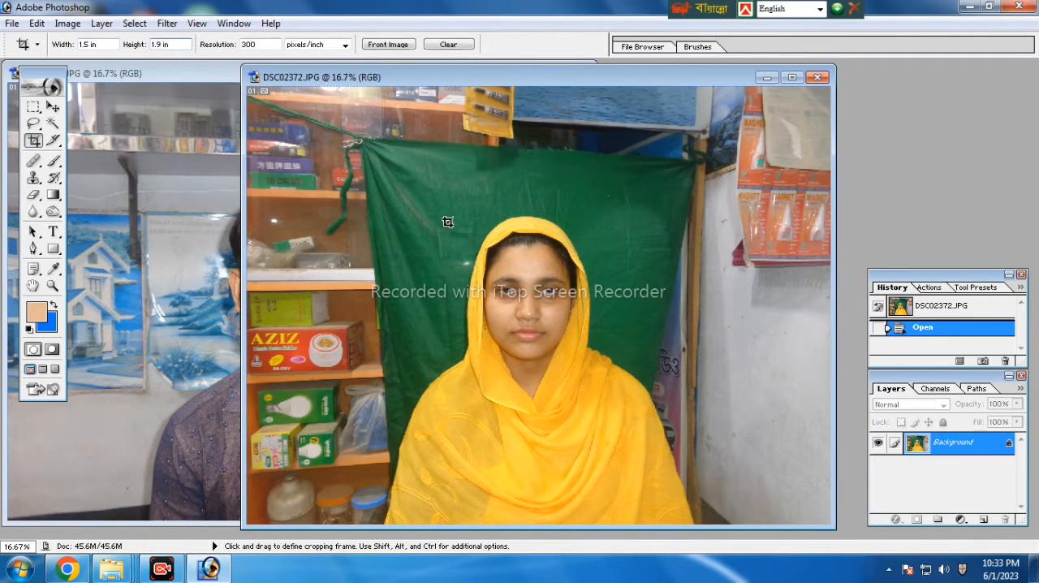
{"action": "left_click", "coordinate": [792, 77]}
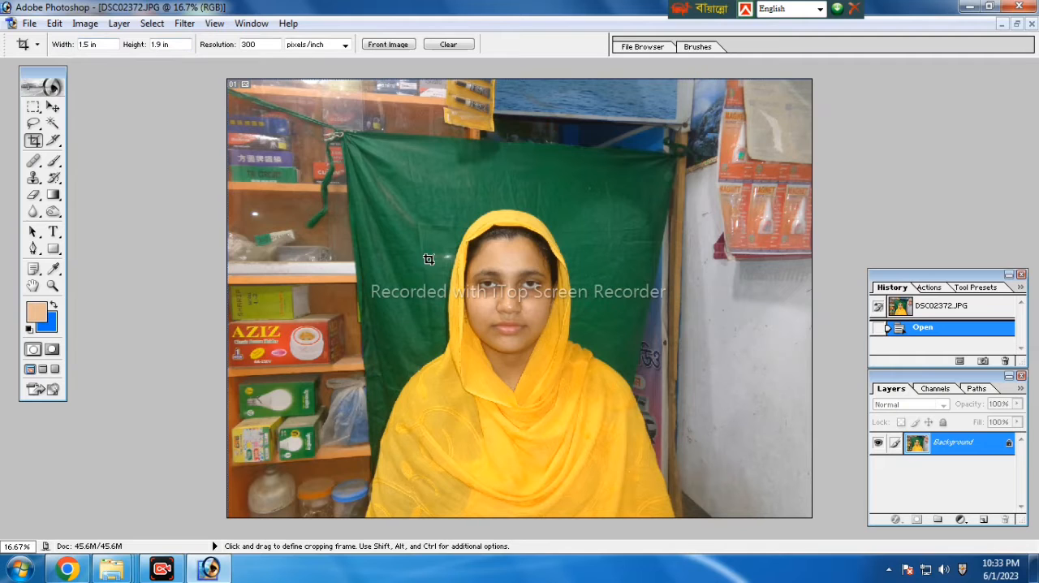
{"action": "left_click_drag", "start_coordinate": [409, 186], "coordinate": [686, 481]}
{"action": "left_click_drag", "start_coordinate": [548, 391], "coordinate": [531, 384]}
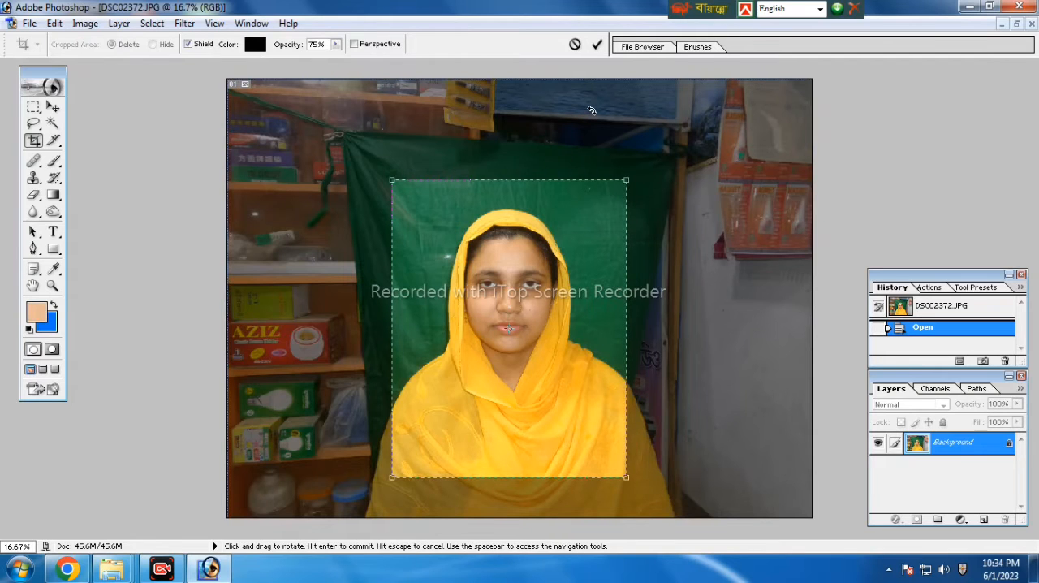
{"action": "left_click", "coordinate": [601, 45]}
{"action": "key", "text": "ctrl+0"}
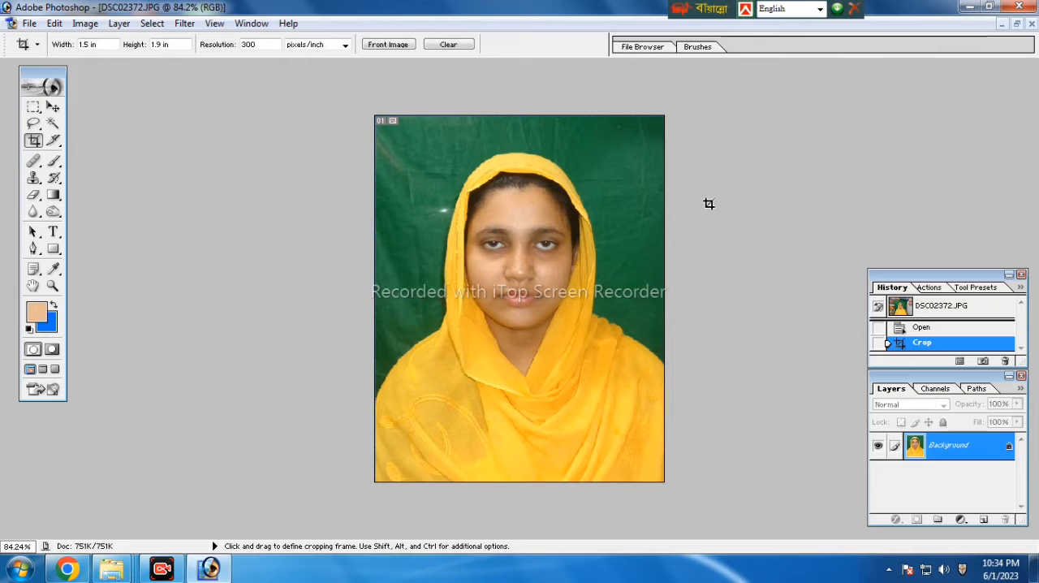
Crop DSC02440 to a 1.5 in by 1.9 in head-and-shoulders portrait at 300 pixels/inch, centred on the man
{"action": "left_click", "coordinate": [1000, 25]}
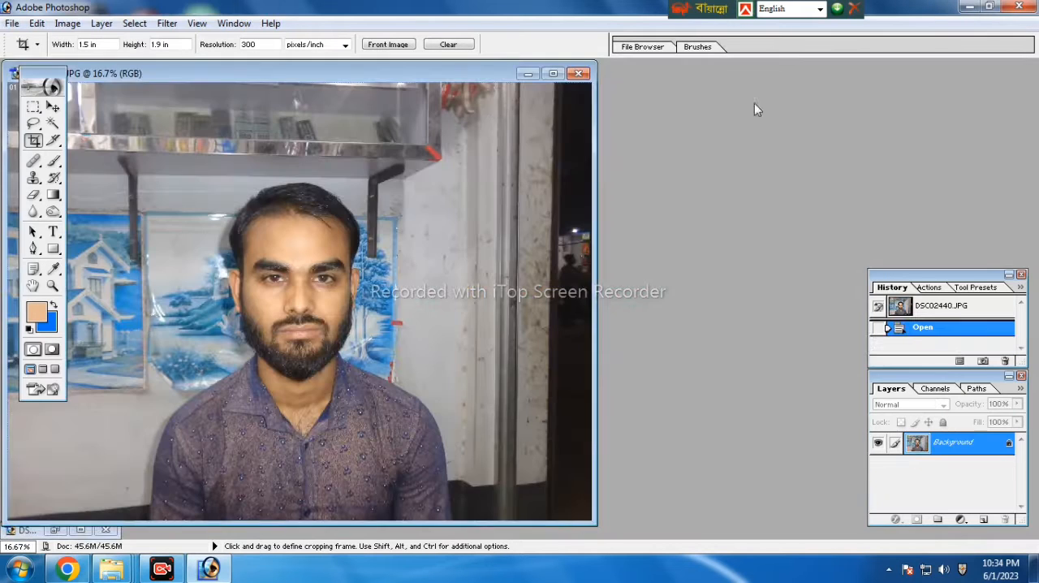
{"action": "left_click", "coordinate": [553, 73]}
{"action": "left_click_drag", "start_coordinate": [419, 181], "coordinate": [674, 492]}
{"action": "left_click_drag", "start_coordinate": [620, 428], "coordinate": [599, 415]}
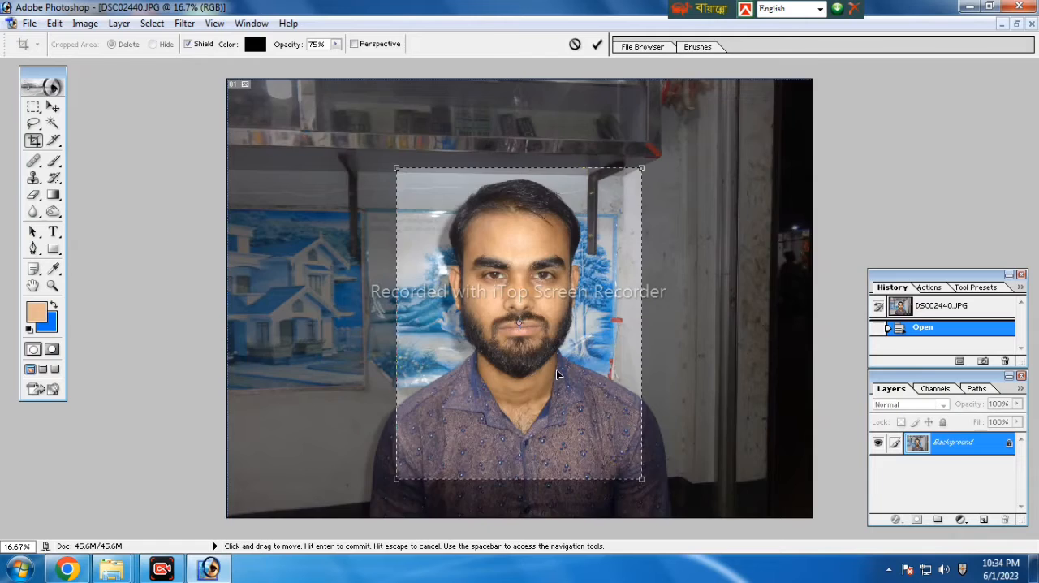
{"action": "key", "text": "Return"}
{"action": "key", "text": "ctrl+0"}
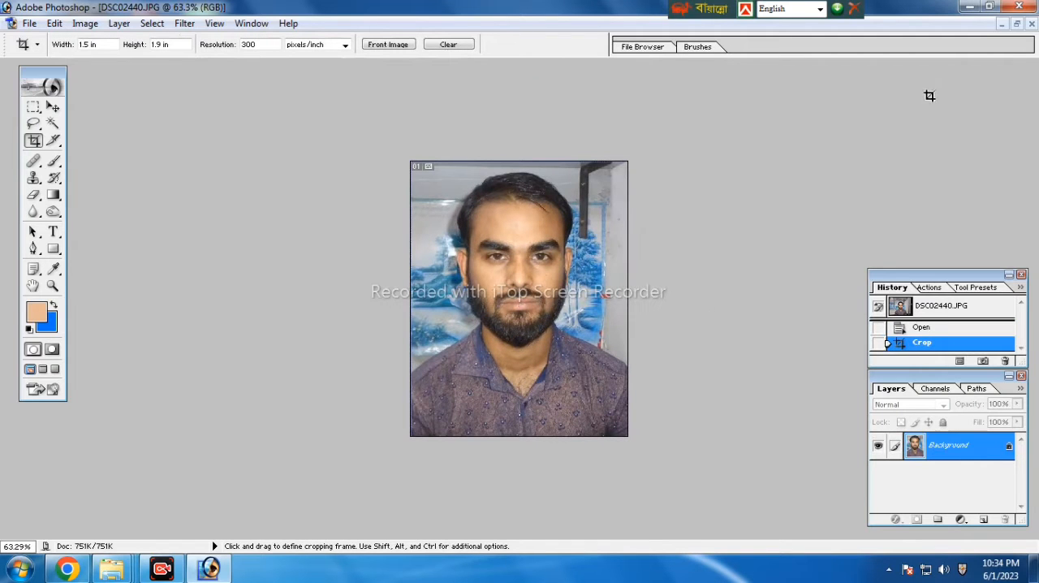
Open the retouched blue-background copies of both portraits from the desktop's New folder (2) and place their windows side by side
{"action": "left_click", "coordinate": [968, 7]}
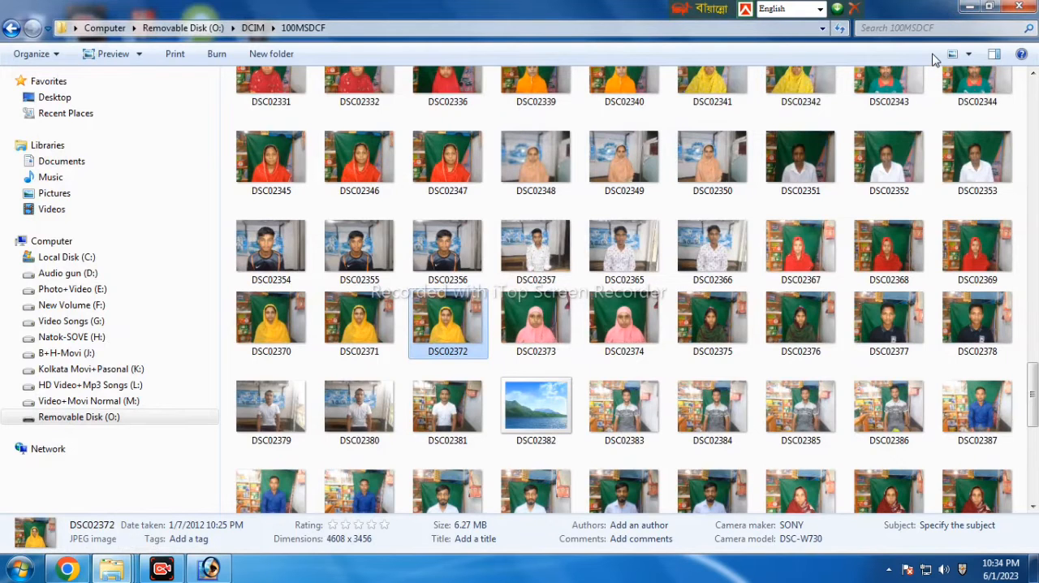
{"action": "left_click", "coordinate": [209, 568]}
{"action": "left_click_drag", "start_coordinate": [254, 80], "coordinate": [670, 83]}
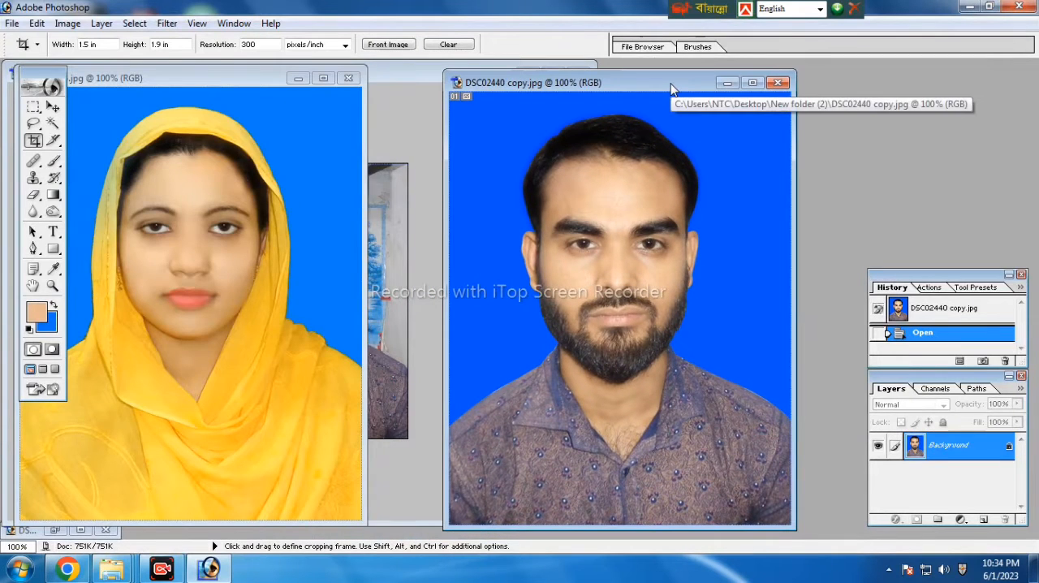
{"action": "left_click_drag", "start_coordinate": [673, 87], "coordinate": [685, 87]}
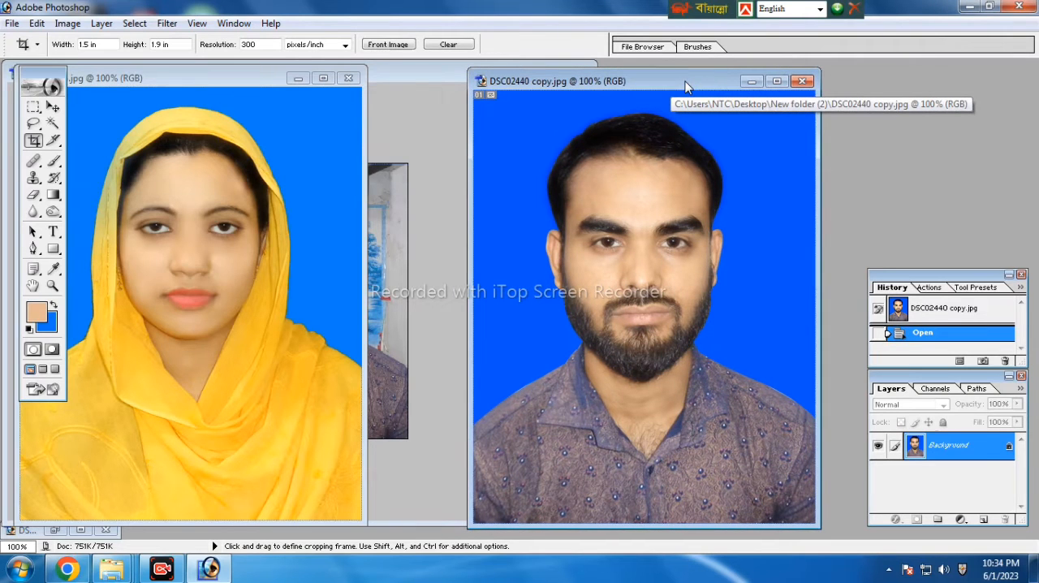
Create a white A4 document in RGB Color at 300 pixels/inch and place its window beside the portraits
{"action": "left_click", "coordinate": [12, 23]}
{"action": "left_click", "coordinate": [38, 40]}
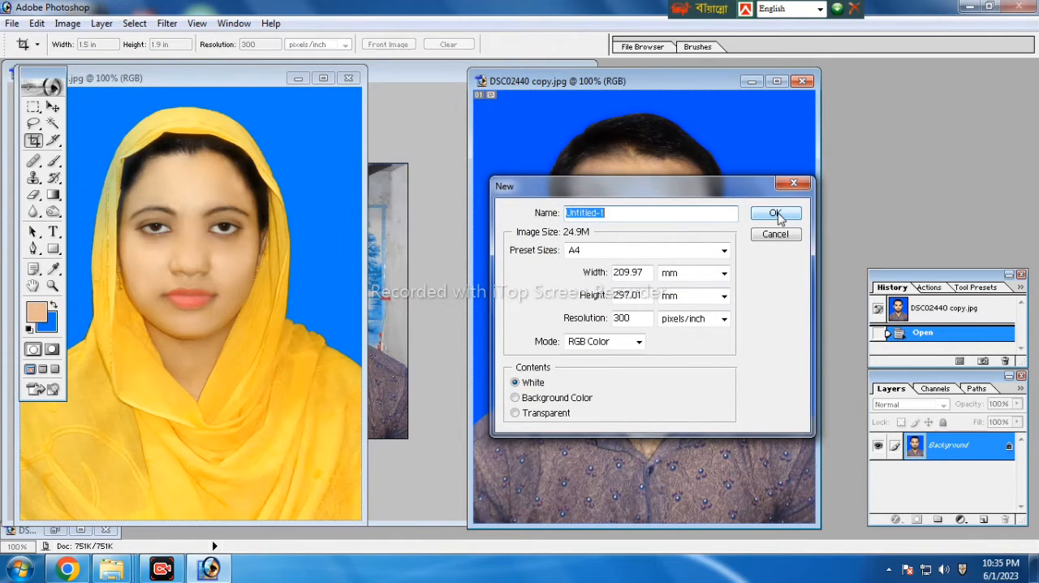
{"action": "left_click", "coordinate": [777, 215]}
{"action": "left_click_drag", "start_coordinate": [165, 103], "coordinate": [844, 118]}
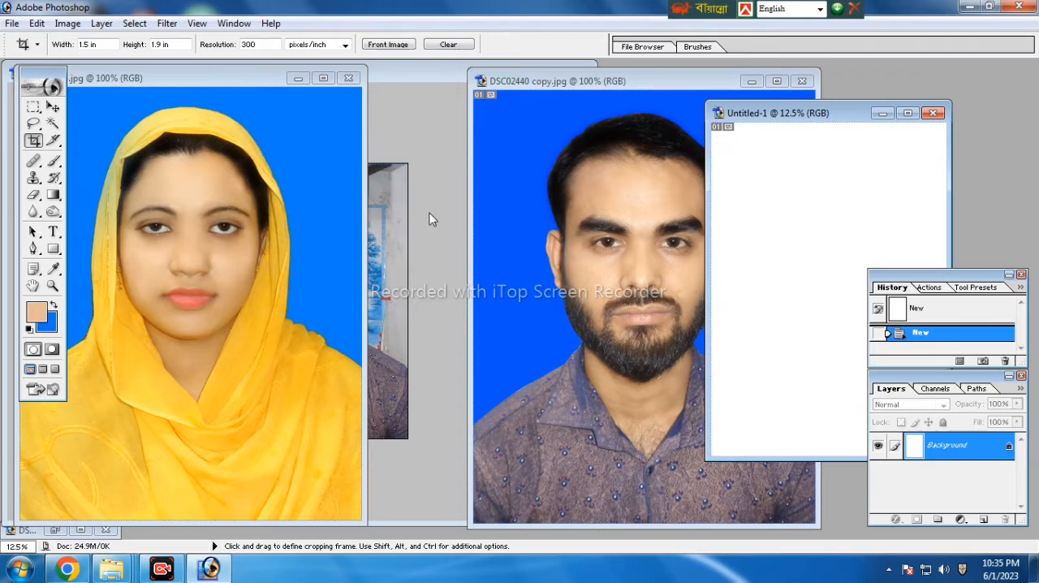
Copy the woman's and the man's blue-background portraits into the blank A4 document with the Move tool
{"action": "left_click", "coordinate": [52, 106]}
{"action": "left_click", "coordinate": [176, 221]}
{"action": "left_click_drag", "start_coordinate": [420, 259], "coordinate": [823, 212]}
{"action": "left_click_drag", "start_coordinate": [638, 202], "coordinate": [891, 190]}
Maximize the A4 document and arrange the portraits side by side in its upper half, the man slightly overlapping the woman's left edge
{"action": "left_click", "coordinate": [912, 111]}
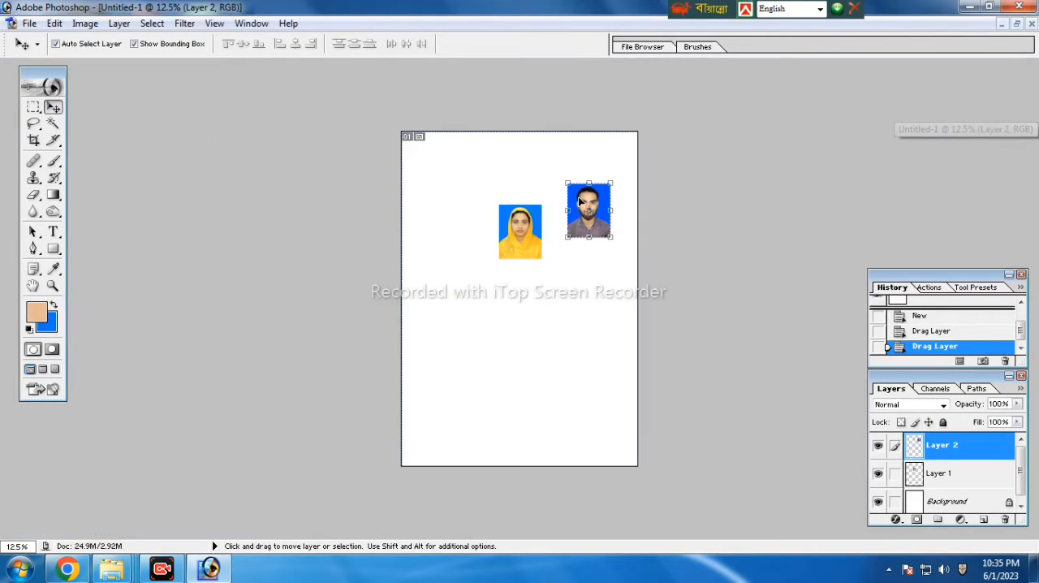
{"action": "left_click_drag", "start_coordinate": [588, 200], "coordinate": [472, 215]}
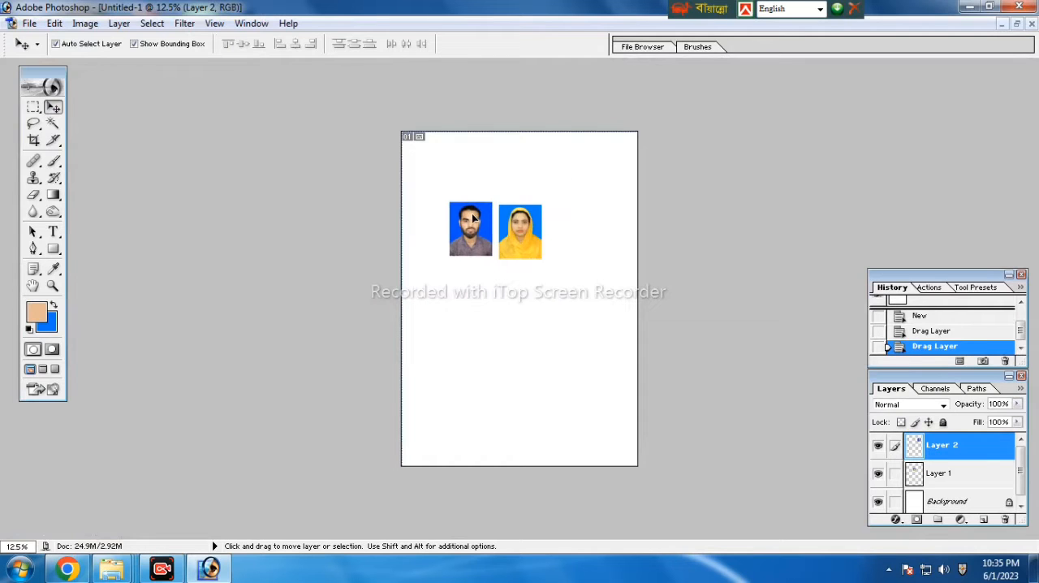
{"action": "key", "text": "ctrl+plus"}
{"action": "scroll", "coordinate": [540, 297], "scroll_direction": "up", "scroll_amount": 1}
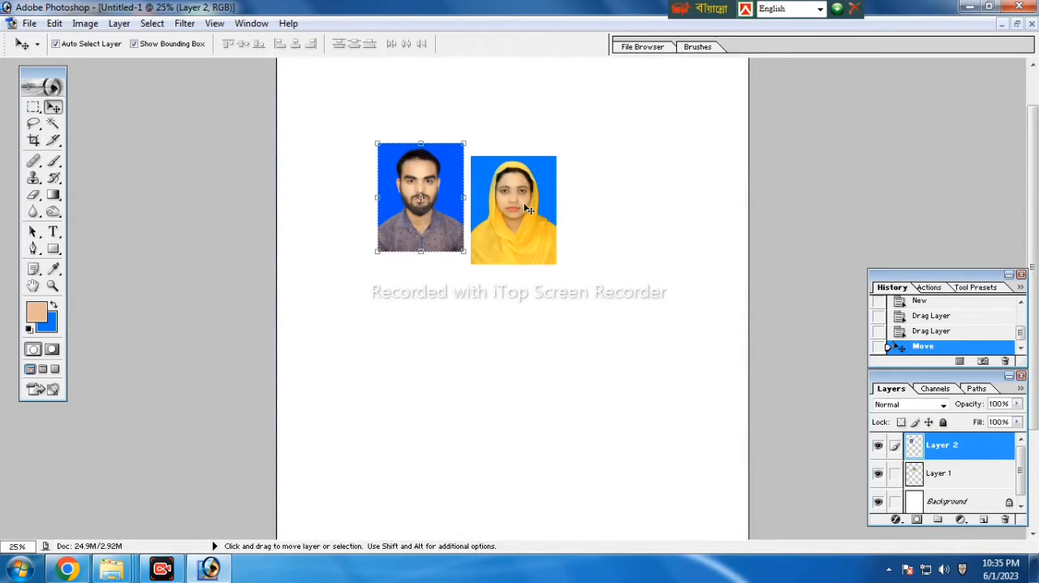
{"action": "left_click_drag", "start_coordinate": [527, 225], "coordinate": [509, 217]}
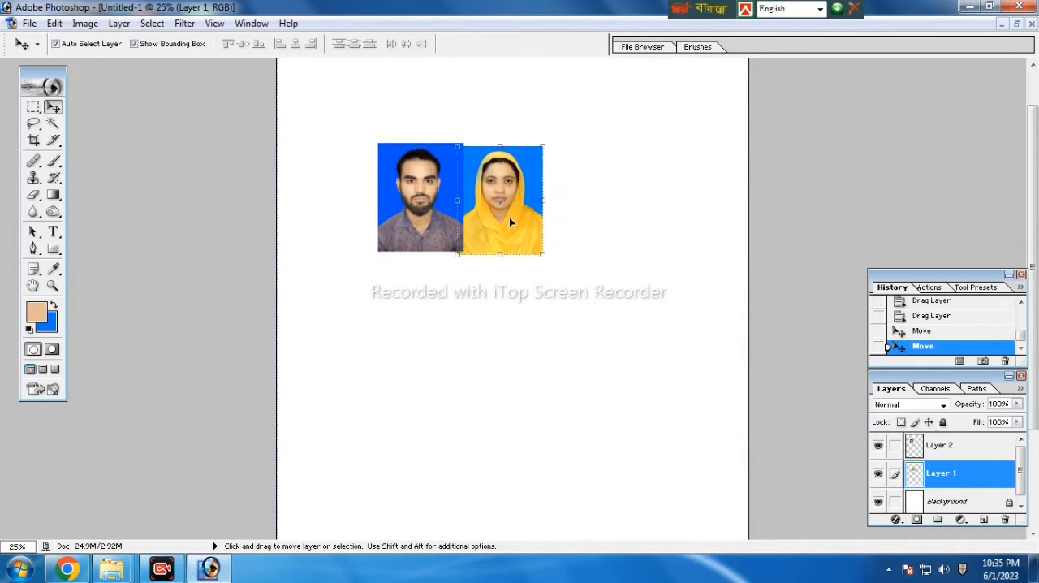
{"action": "key", "text": "ctrl+plus"}
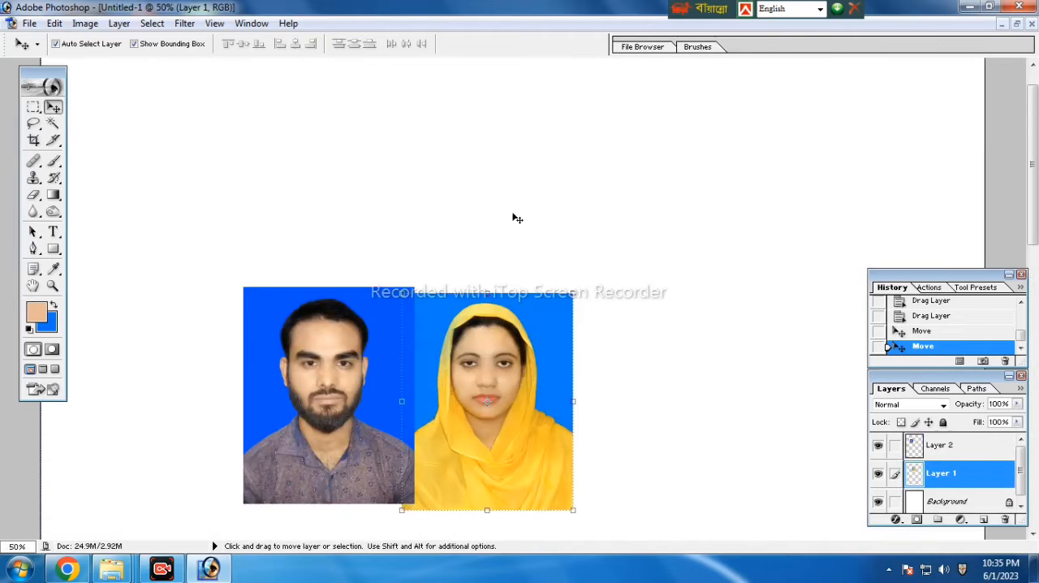
{"action": "scroll", "coordinate": [513, 217], "scroll_direction": "down", "scroll_amount": 1}
{"action": "left_click_drag", "start_coordinate": [516, 219], "coordinate": [529, 237]}
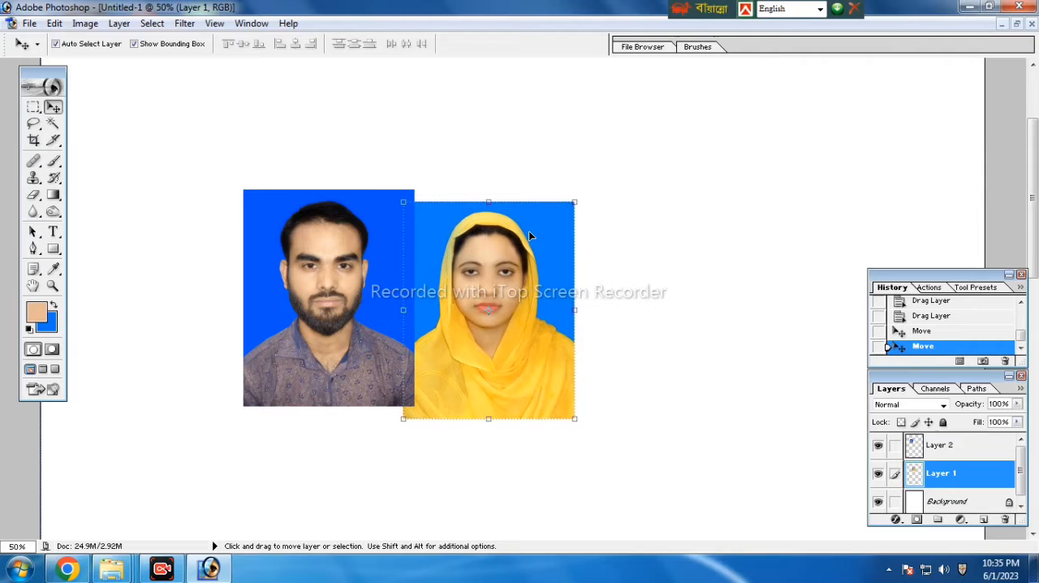
Scale the man's portrait proportionally to about 105.9% about its centre with Free Transform
{"action": "left_click", "coordinate": [375, 291]}
{"action": "key", "text": "alt+shift"}
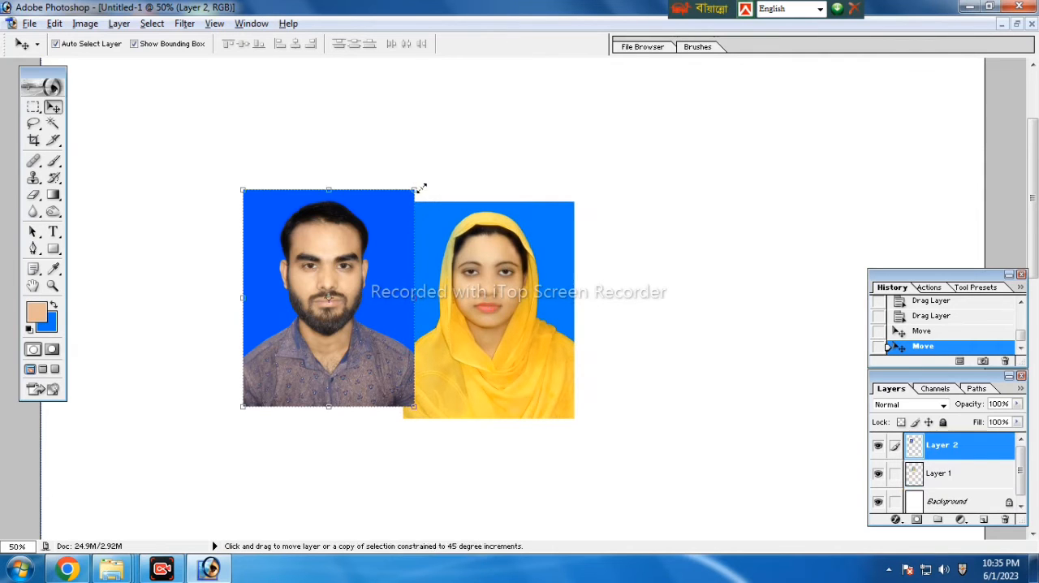
{"action": "key", "text": "ctrl+t"}
{"action": "left_click_drag", "start_coordinate": [414, 188], "coordinate": [420, 184]}
Move the scaled man's portrait to X 754 px, Y 991 px, bringing its lower edge near the woman's, and apply the transform
{"action": "key", "text": "Up"}
{"action": "key", "text": "Up"}
{"action": "key", "text": "Down"}
{"action": "key", "text": "Down"}
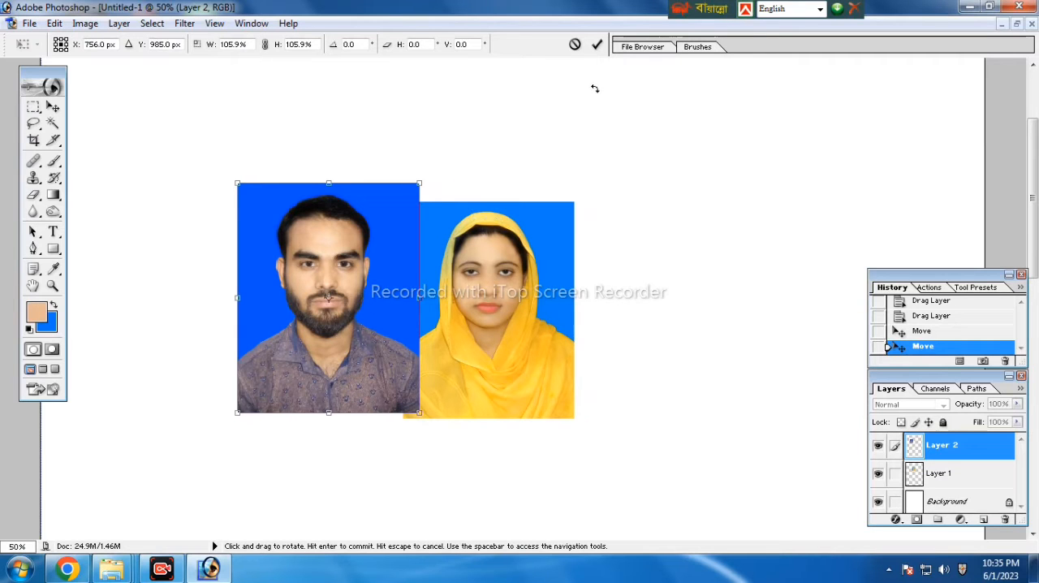
{"action": "key", "text": "Left"}
{"action": "key", "text": "Left"}
{"action": "key", "text": "Left"}
{"action": "key", "text": "Left"}
{"action": "key", "text": "Left"}
{"action": "key", "text": "Left"}
{"action": "key", "text": "Left"}
{"action": "key", "text": "Left"}
{"action": "key", "text": "Down"}
{"action": "key", "text": "Down"}
{"action": "key", "text": "Down"}
{"action": "key", "text": "Down"}
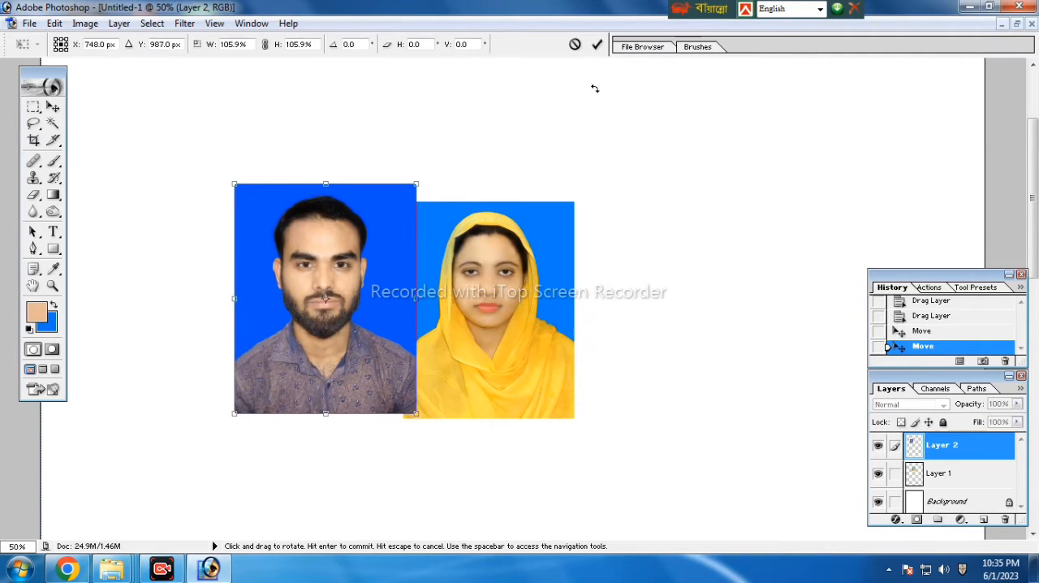
{"action": "key", "text": "Right"}
{"action": "key", "text": "Right"}
{"action": "key", "text": "Right"}
{"action": "key", "text": "Right"}
{"action": "key", "text": "Right"}
{"action": "key", "text": "Right"}
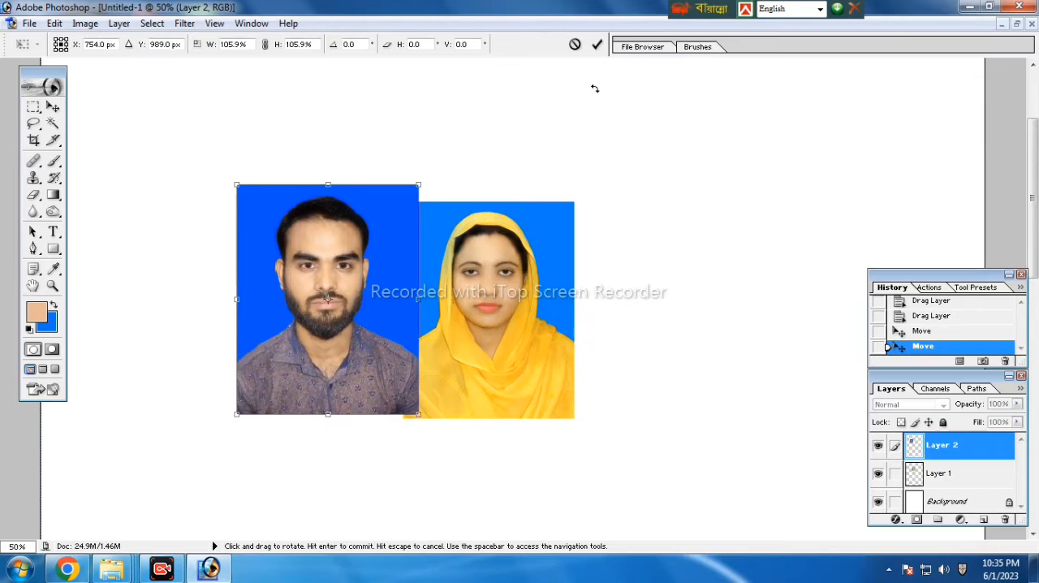
{"action": "key", "text": "Down"}
{"action": "key", "text": "Down"}
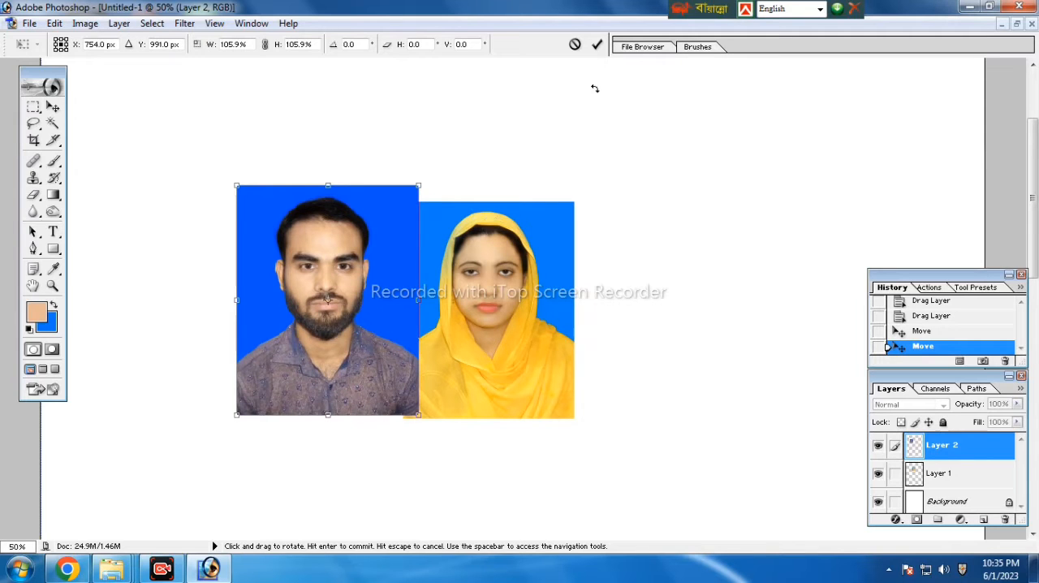
{"action": "left_click", "coordinate": [597, 46]}
{"action": "left_click_drag", "start_coordinate": [315, 197], "coordinate": [576, 332]}
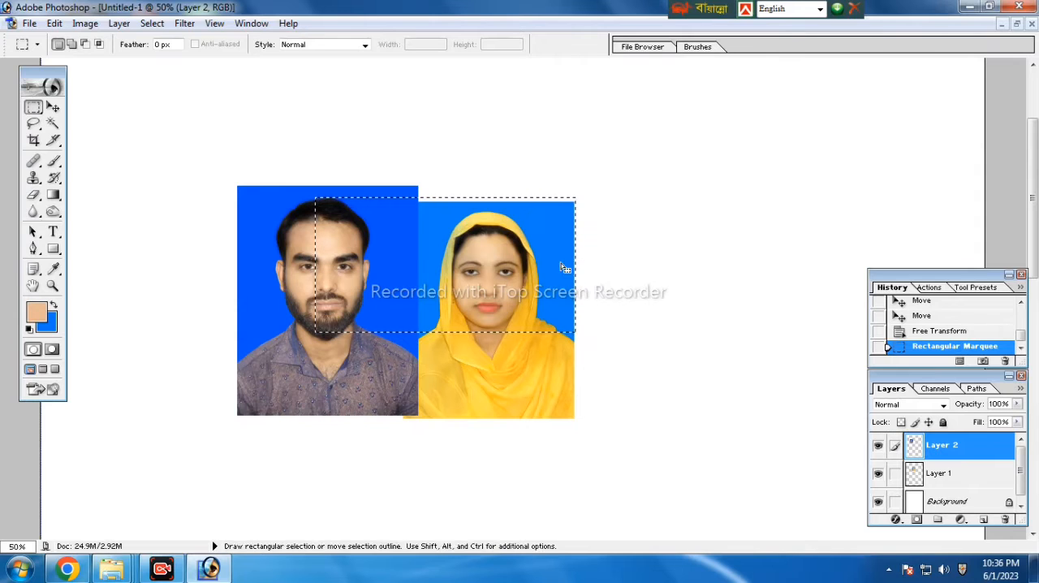
{"action": "left_click", "coordinate": [625, 284]}
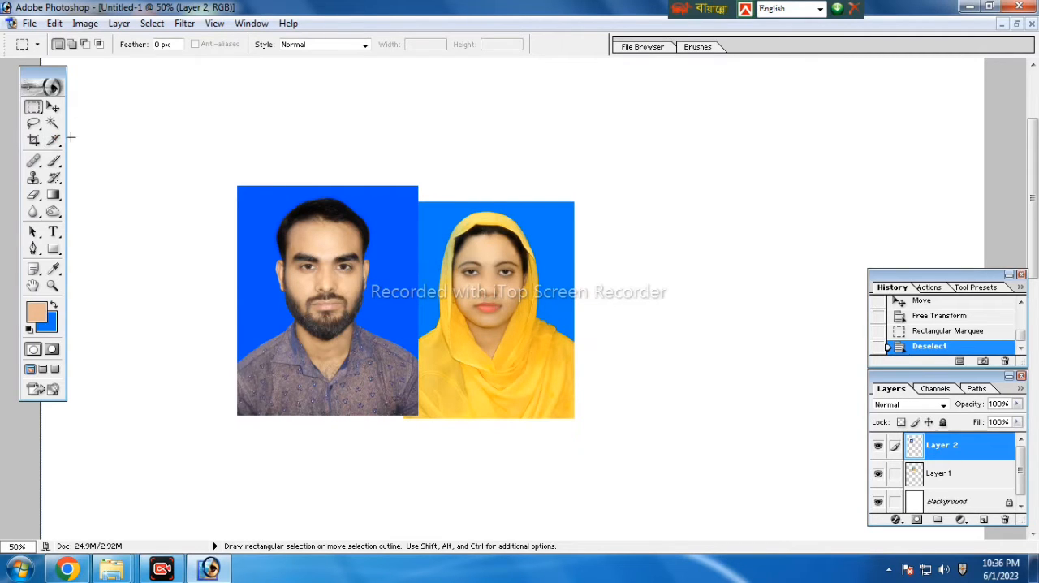
Set the Crop tool to 1.9 in wide and 1.5 in high at 300 pixels/inch
{"action": "left_click", "coordinate": [33, 139]}
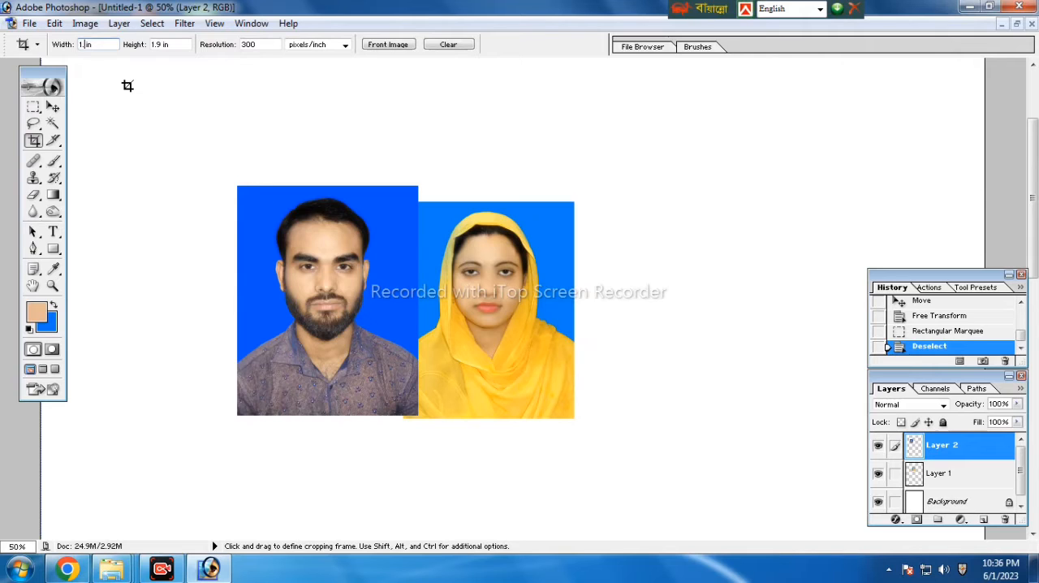
{"action": "type", "text": "9"}
{"action": "left_click", "coordinate": [162, 44]}
{"action": "type", "text": "5"}
Crop the page around both portraits, aligning the frame with the man's outer edge and keeping a white strip above their heads
{"action": "left_click_drag", "start_coordinate": [239, 162], "coordinate": [584, 409]}
{"action": "left_click_drag", "start_coordinate": [561, 158], "coordinate": [579, 144]}
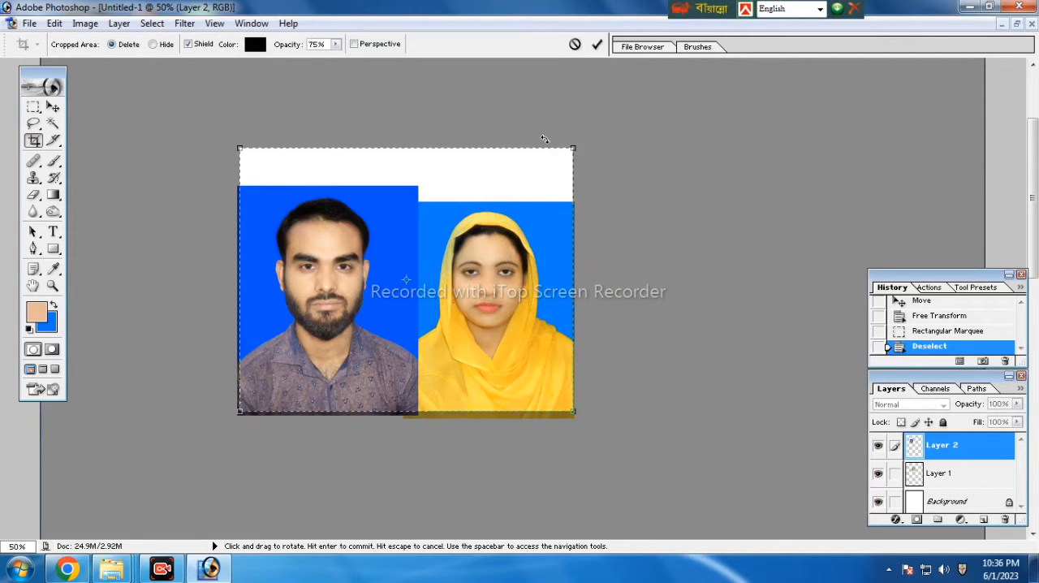
{"action": "key", "text": "Left"}
{"action": "key", "text": "Down"}
{"action": "key", "text": "Down"}
{"action": "key", "text": "Down"}
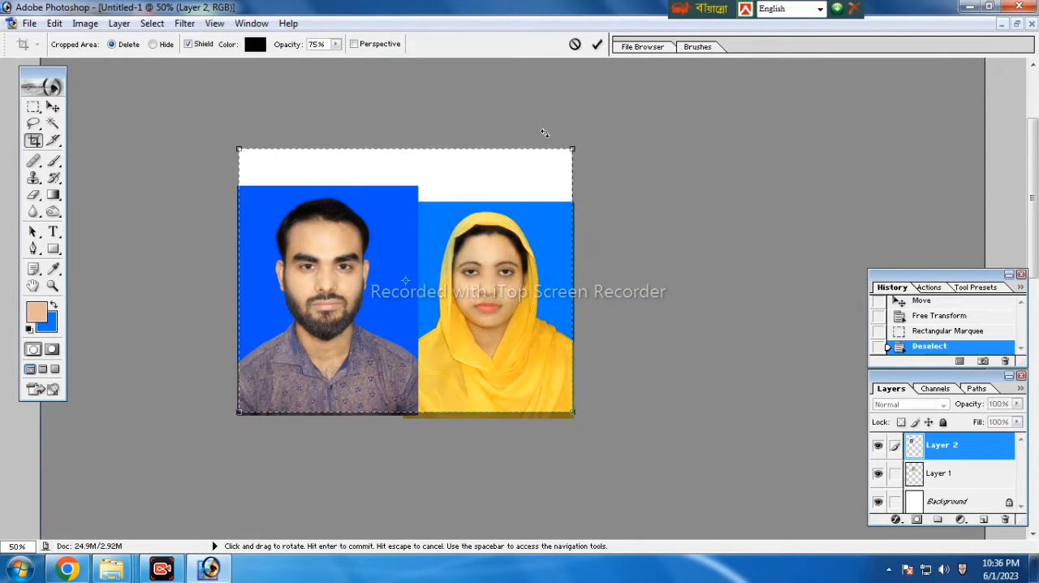
{"action": "key", "text": "Left"}
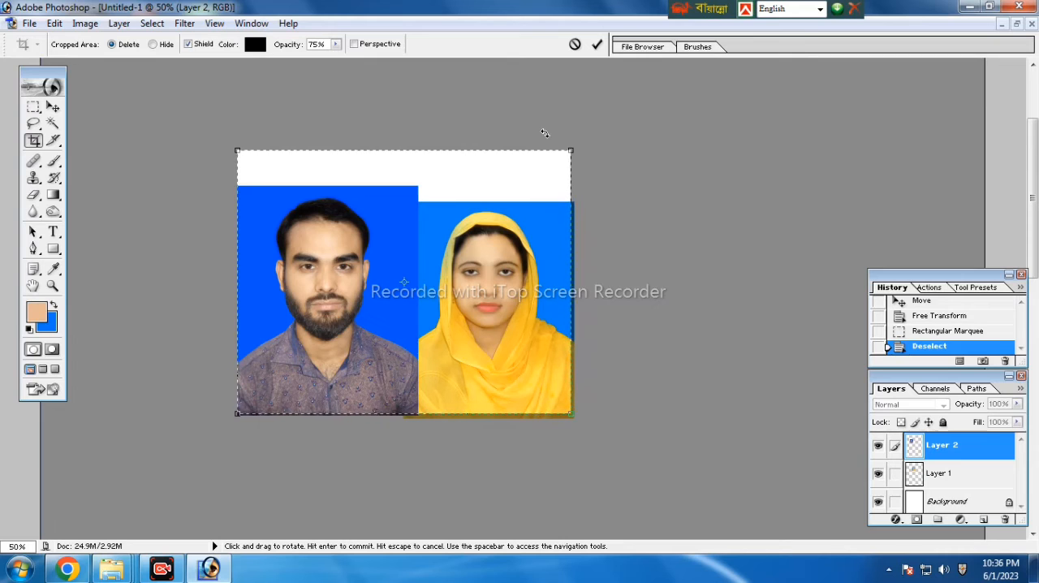
{"action": "left_click", "coordinate": [598, 45]}
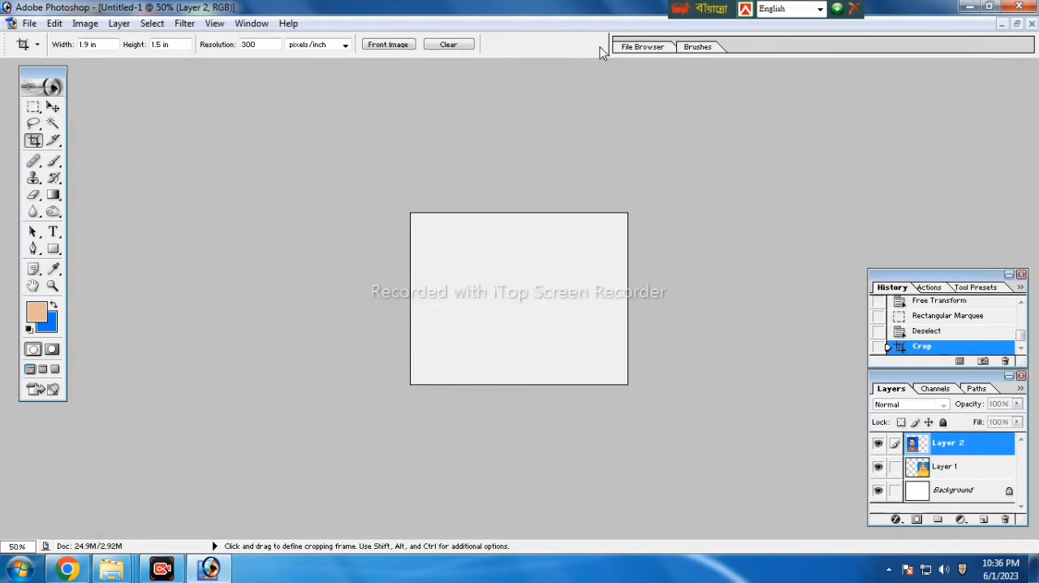
{"action": "key", "text": "ctrl+0"}
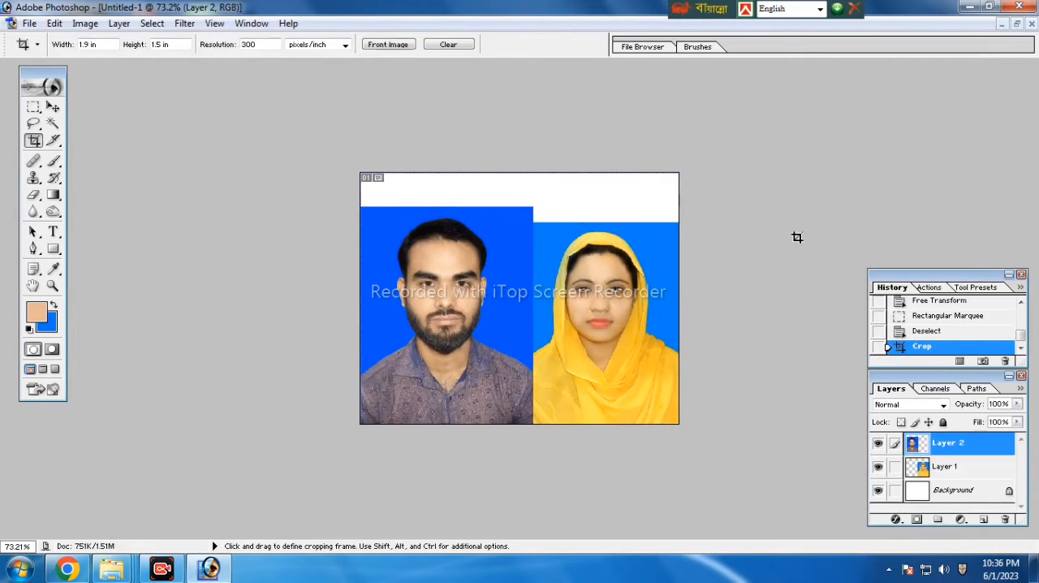
Merge the visible layers and replace the white strip and both blue backdrops with the uniform blue background colour using the Magic Wand
{"action": "scroll", "coordinate": [764, 228], "scroll_direction": "up", "scroll_amount": 3}
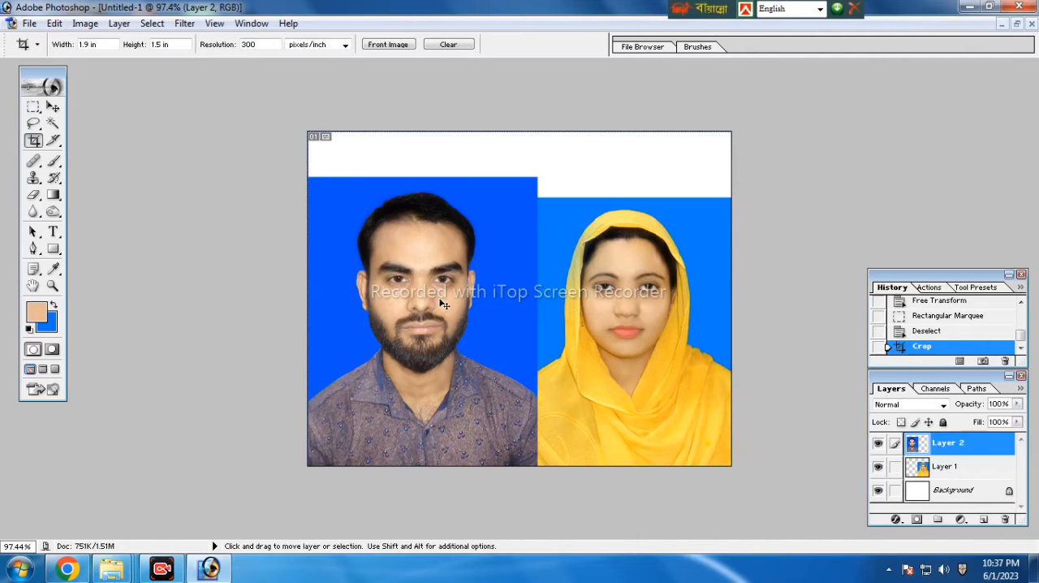
{"action": "key", "text": "ctrl+shift+e"}
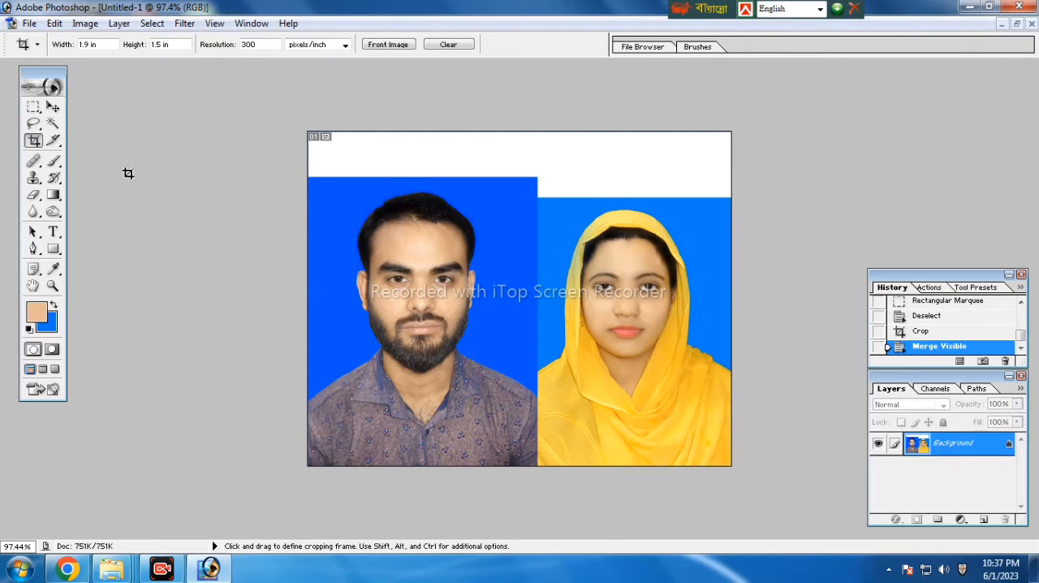
{"action": "left_click", "coordinate": [54, 126]}
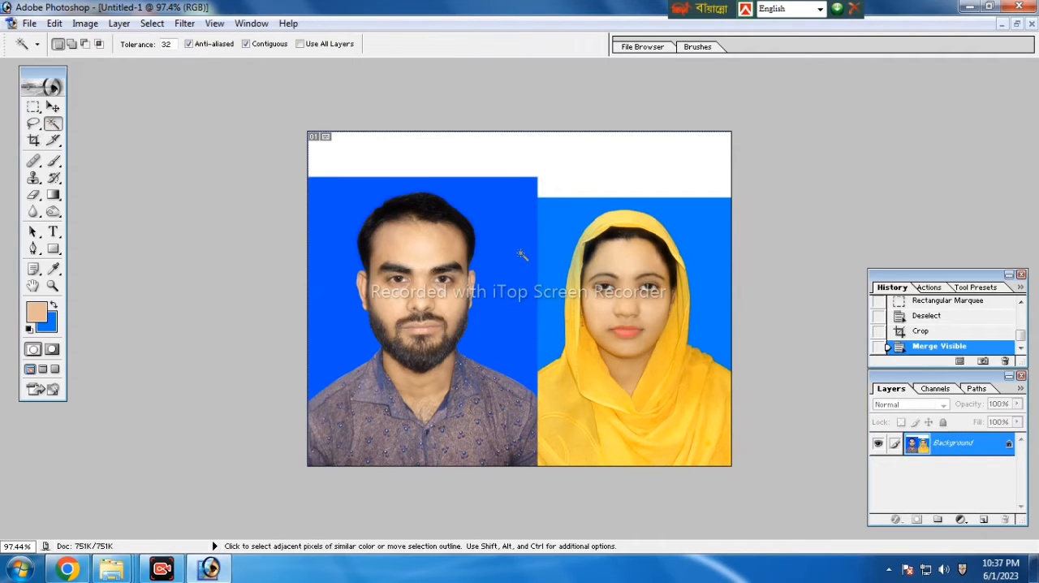
{"action": "left_click", "coordinate": [520, 202], "text": "shift"}
{"action": "left_click", "coordinate": [577, 180], "text": "shift"}
{"action": "left_click", "coordinate": [601, 215], "text": "shift"}
{"action": "left_click", "coordinate": [680, 222]}
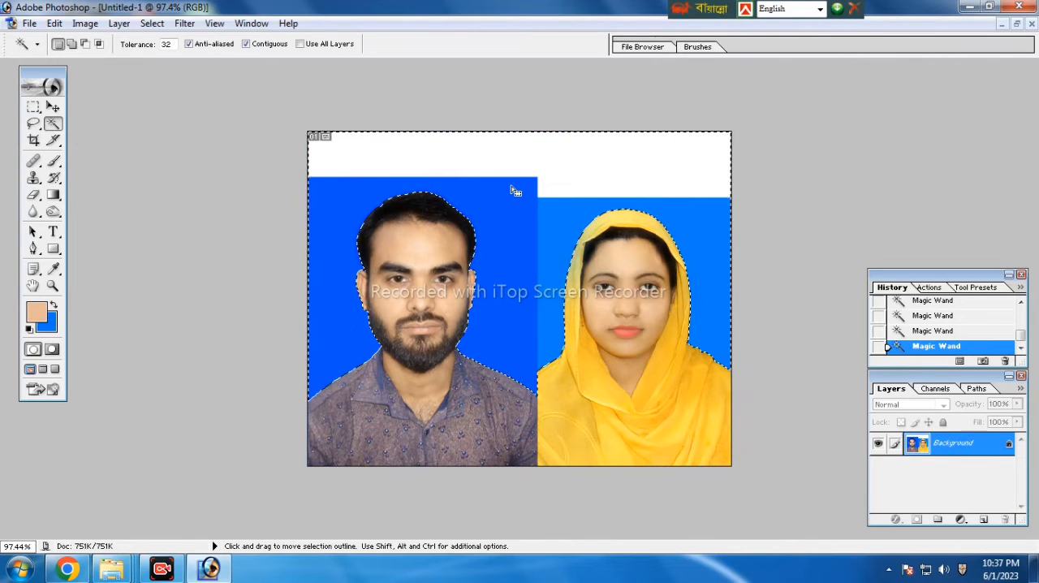
{"action": "key", "text": "Delete"}
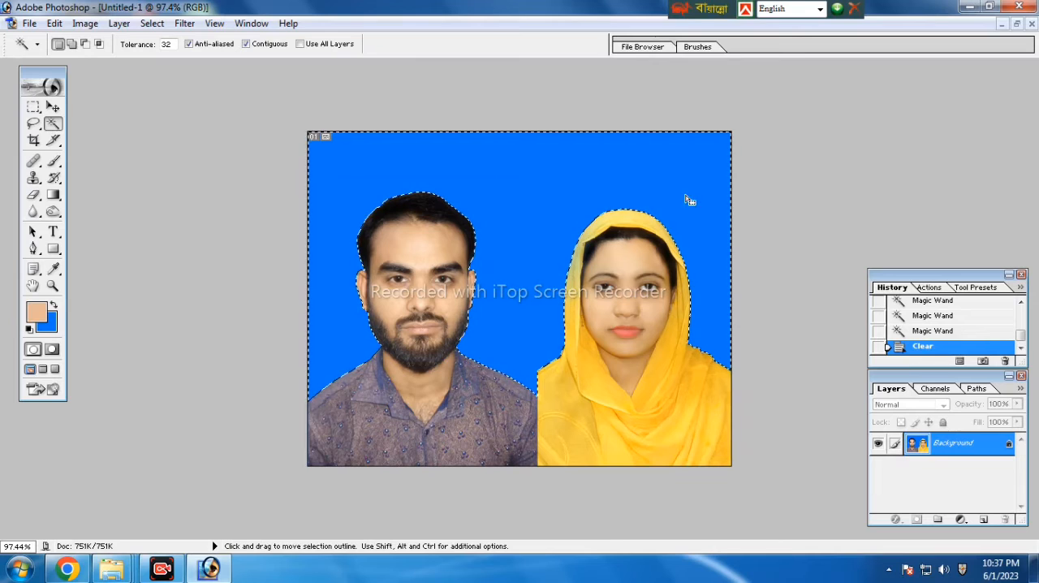
{"action": "left_click", "coordinate": [796, 179]}
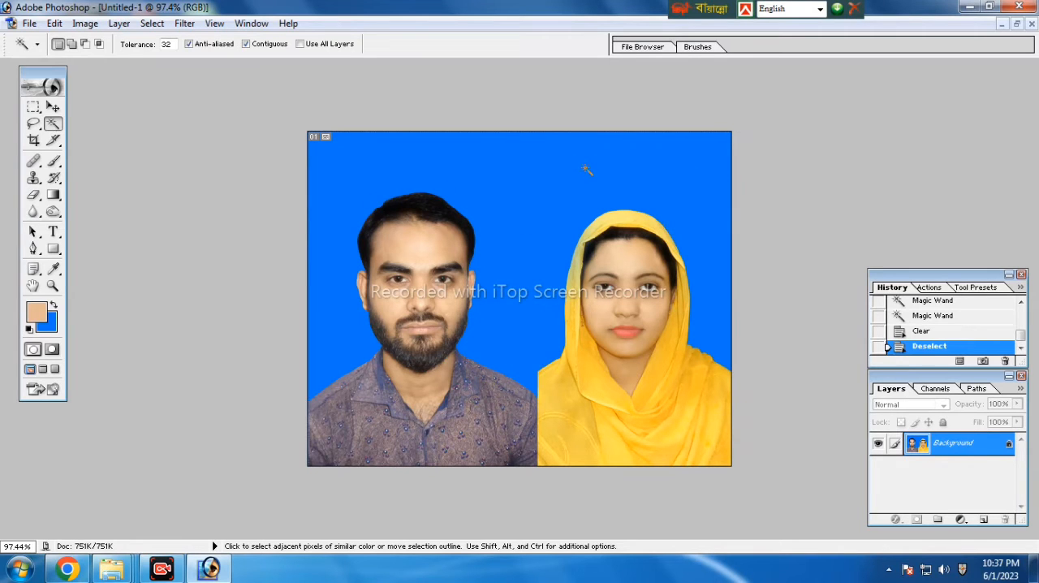
Scale the whole canvas content to 108.2% about its centre and raise it to Y 208.6 px with Free Transform
{"action": "key", "text": "ctrl+a"}
{"action": "left_click", "coordinate": [53, 107]}
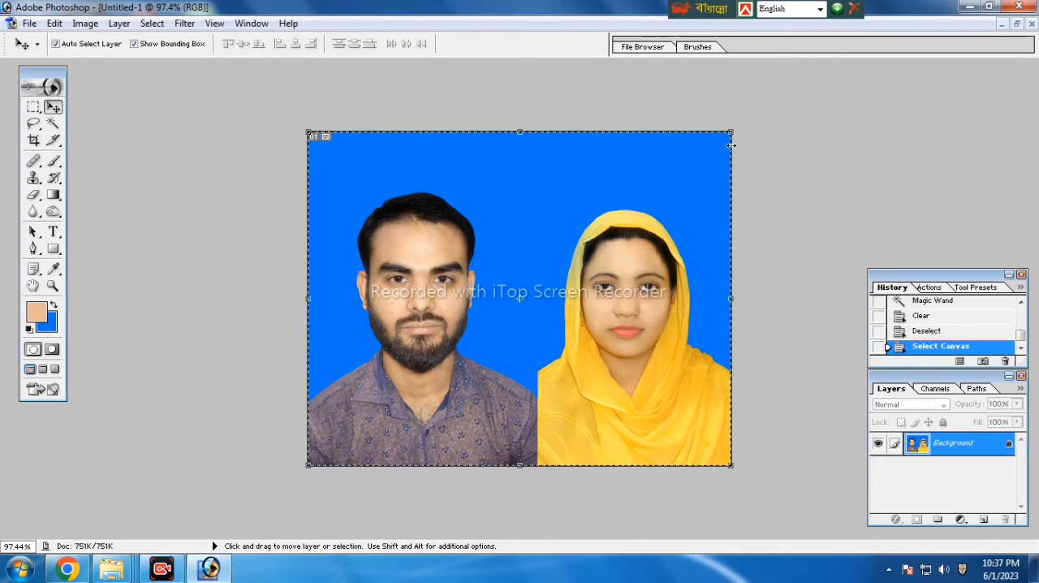
{"action": "key", "text": "shift"}
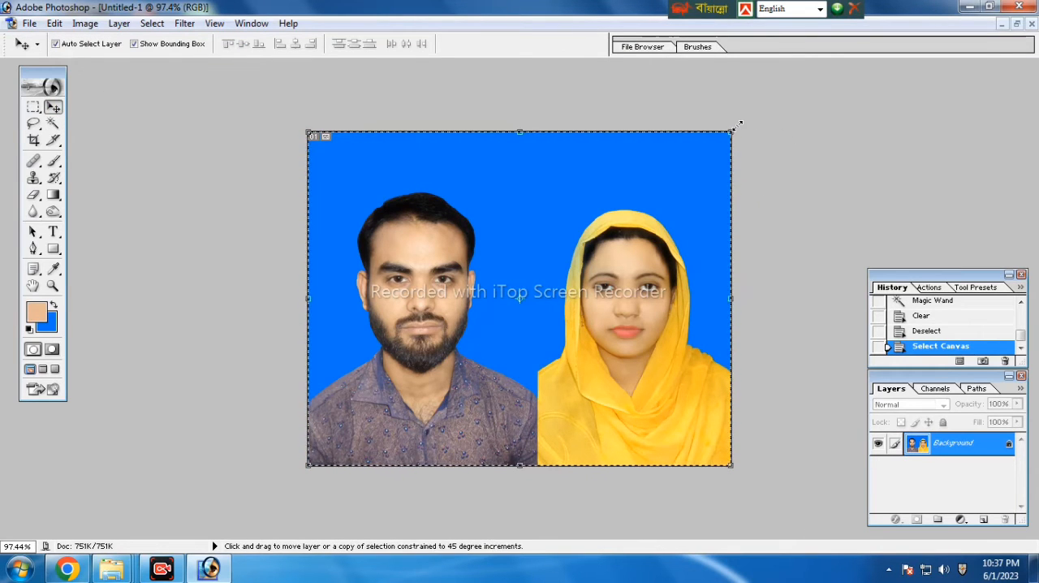
{"action": "key", "text": "ctrl+t"}
{"action": "left_click_drag", "start_coordinate": [731, 132], "coordinate": [749, 116]}
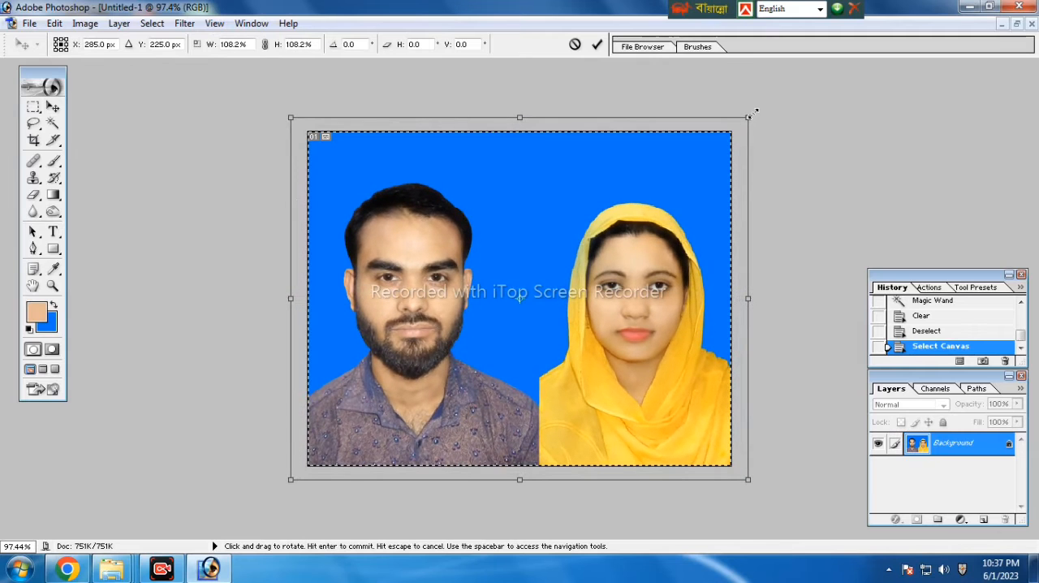
{"action": "key", "text": "Up"}
{"action": "key", "text": "Up"}
{"action": "key", "text": "Up"}
{"action": "key", "text": "Up"}
{"action": "key", "text": "Up"}
{"action": "key", "text": "Up"}
{"action": "key", "text": "Up"}
{"action": "key", "text": "Up"}
{"action": "key", "text": "Up"}
{"action": "key", "text": "Up"}
{"action": "key", "text": "Up"}
{"action": "key", "text": "Up"}
{"action": "key", "text": "Up"}
{"action": "key", "text": "Up"}
{"action": "key", "text": "Up"}
{"action": "key", "text": "Up"}
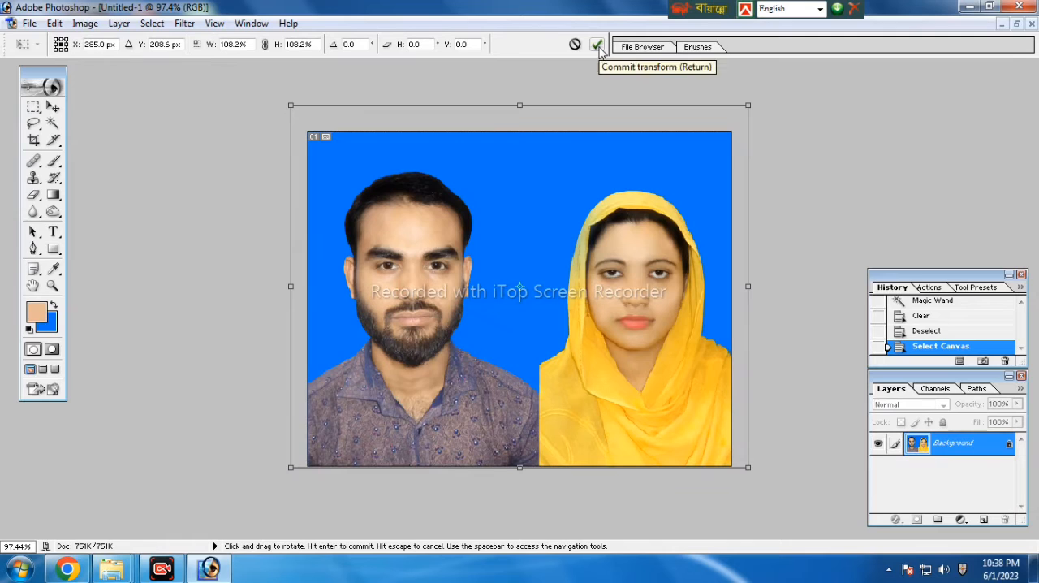
{"action": "left_click", "coordinate": [597, 45]}
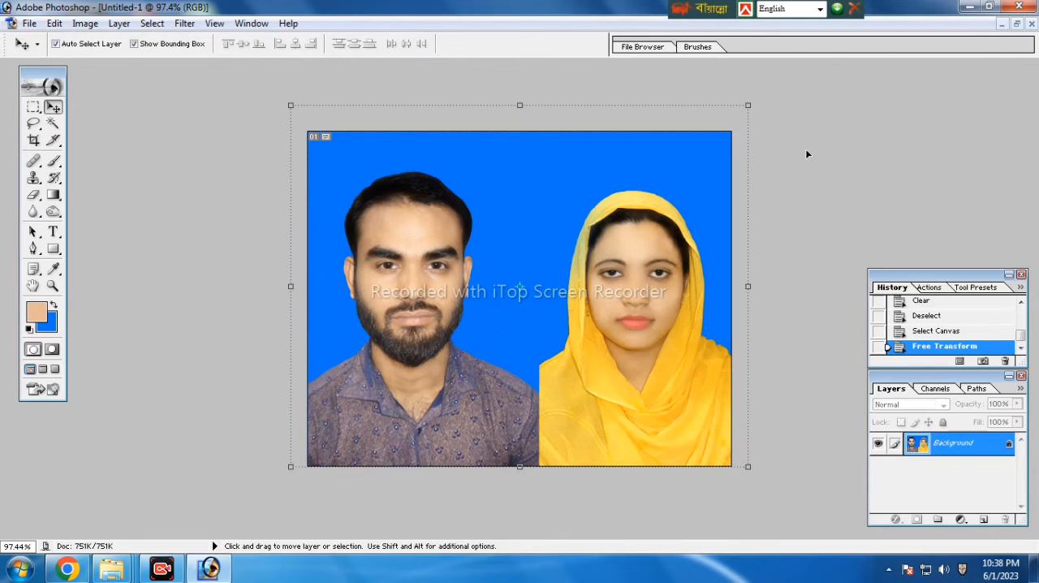
{"action": "key", "text": "ctrl+d"}
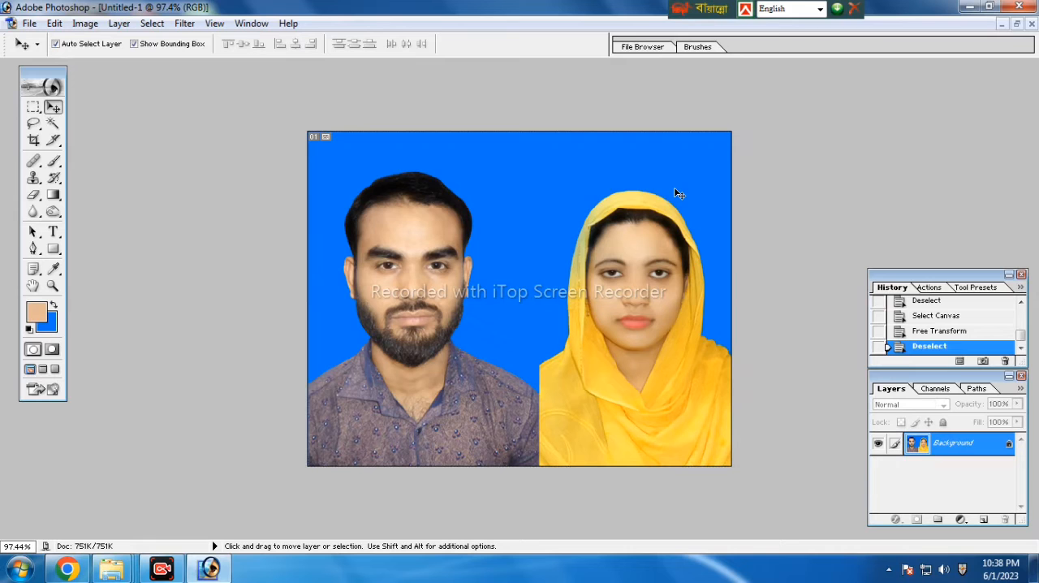
Round off the woman's shoulder edge next to the man with the Eraser, reducing the brush size to 7 for the finer strokes
{"action": "left_click", "coordinate": [550, 351], "text": "ctrl"}
{"action": "left_click", "coordinate": [550, 350], "text": "ctrl"}
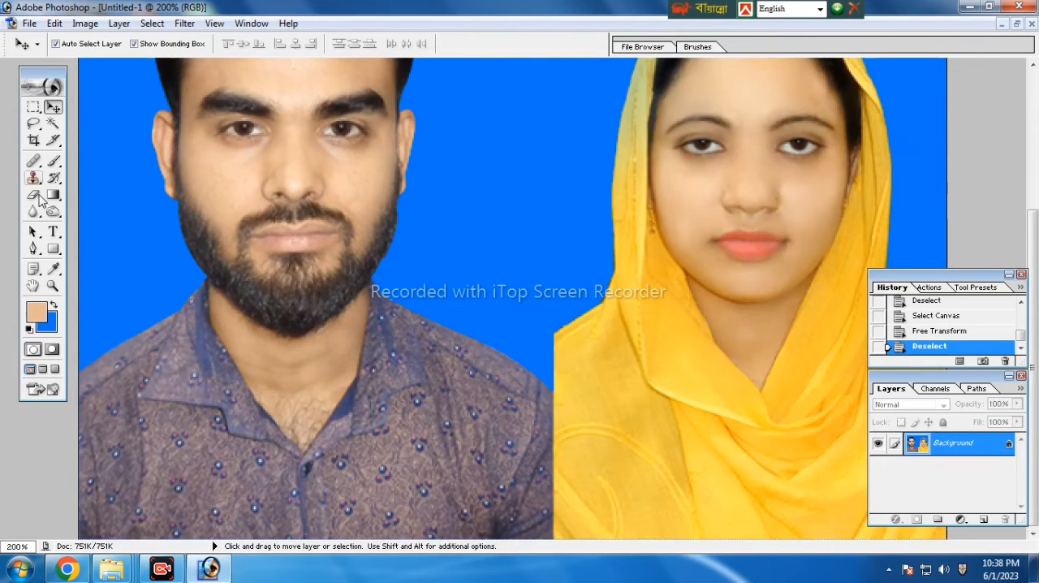
{"action": "left_click", "coordinate": [33, 195]}
{"action": "left_click", "coordinate": [575, 273]}
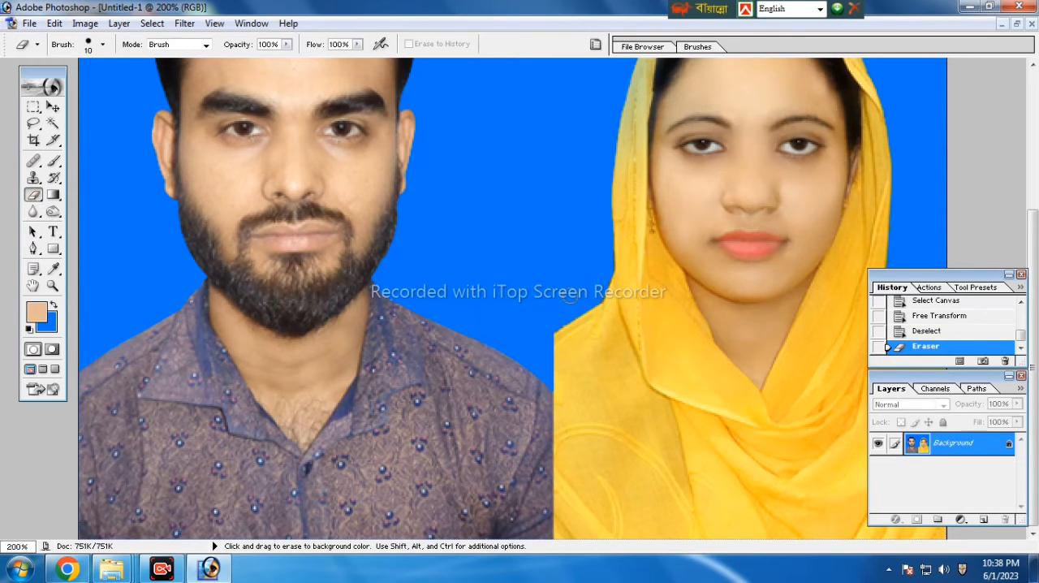
{"action": "mouse_move", "coordinate": [585, 292]}
{"action": "left_mouse_down"}
{"action": "mouse_move", "coordinate": [551, 374]}
{"action": "mouse_move", "coordinate": [550, 310]}
{"action": "mouse_move", "coordinate": [586, 287]}
{"action": "mouse_move", "coordinate": [551, 376]}
{"action": "left_mouse_up"}
{"action": "key", "text": "bracketleft"}
{"action": "key", "text": "bracketleft"}
{"action": "key", "text": "bracketleft"}
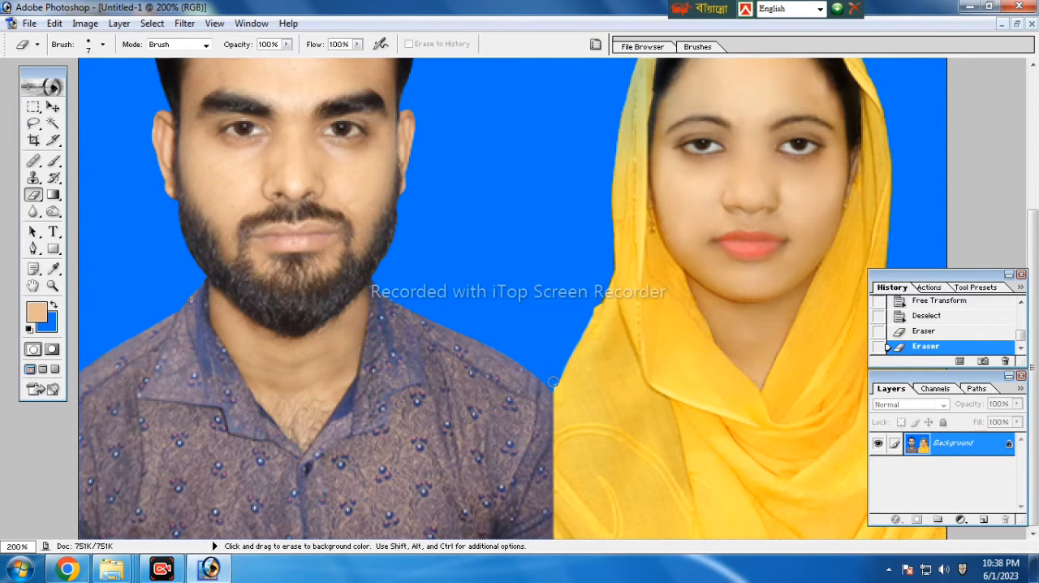
{"action": "left_click", "coordinate": [592, 310]}
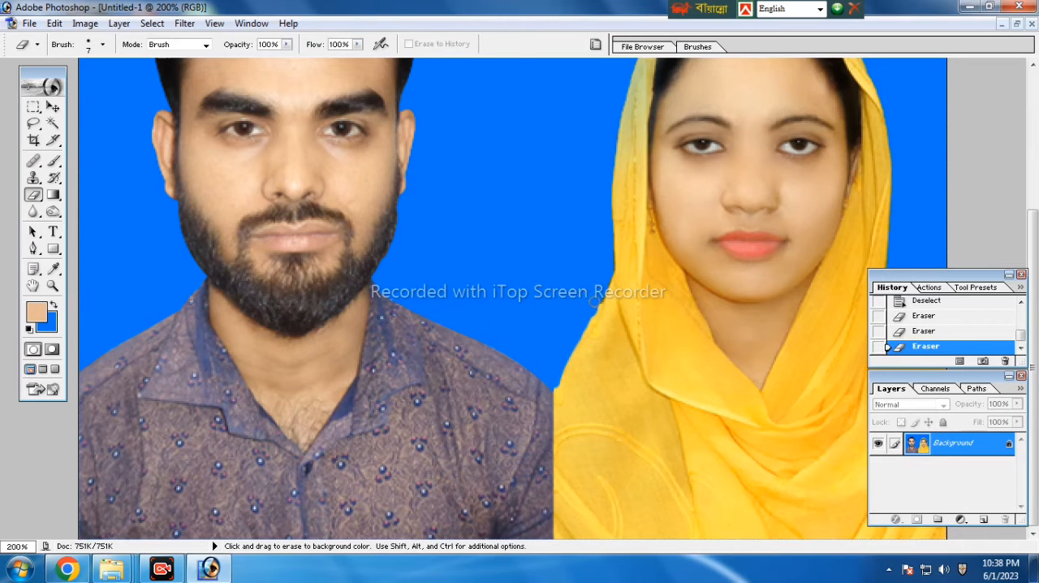
{"action": "left_click", "coordinate": [587, 307]}
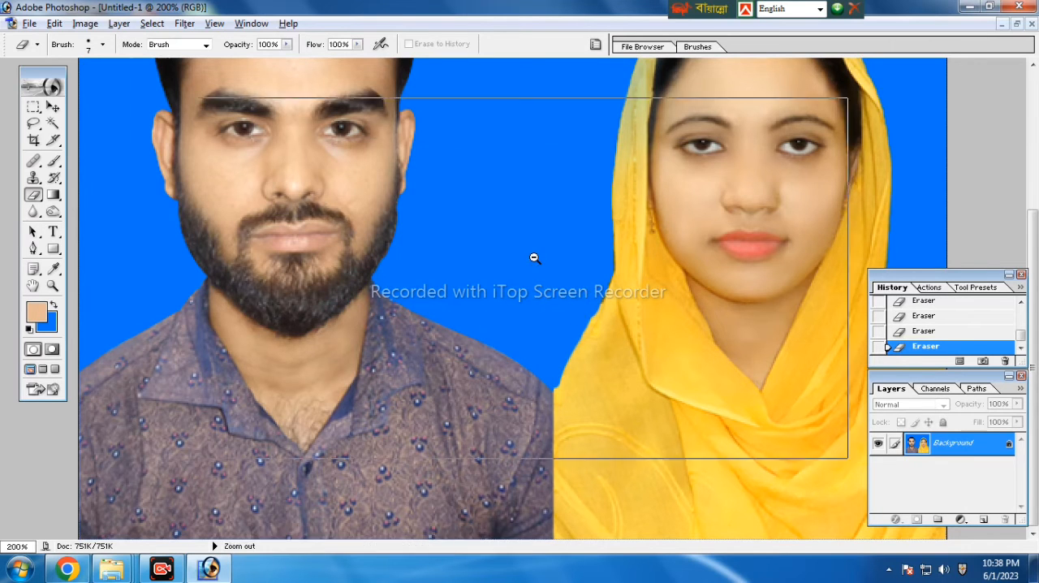
{"action": "left_click", "coordinate": [534, 257], "text": "alt"}
{"action": "left_click", "coordinate": [534, 257], "text": "alt"}
{"action": "left_click", "coordinate": [534, 257], "text": "alt"}
{"action": "scroll", "coordinate": [647, 267], "scroll_direction": "up", "scroll_amount": 5}
{"action": "scroll", "coordinate": [646, 264], "scroll_direction": "up", "scroll_amount": 2}
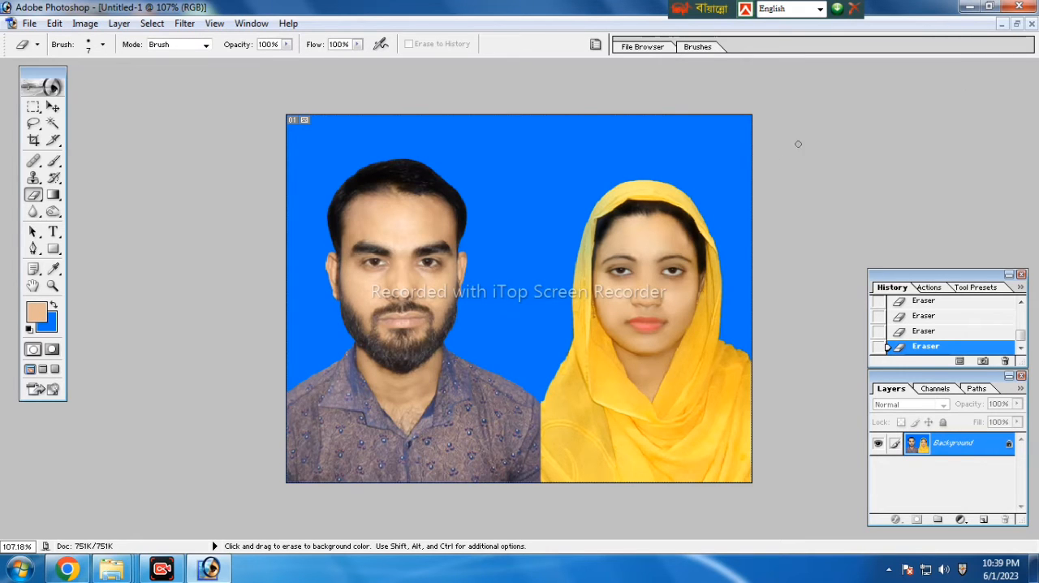
Undo the last Eraser stroke and close the joint-photo document without saving it
{"action": "key", "text": "ctrl"}
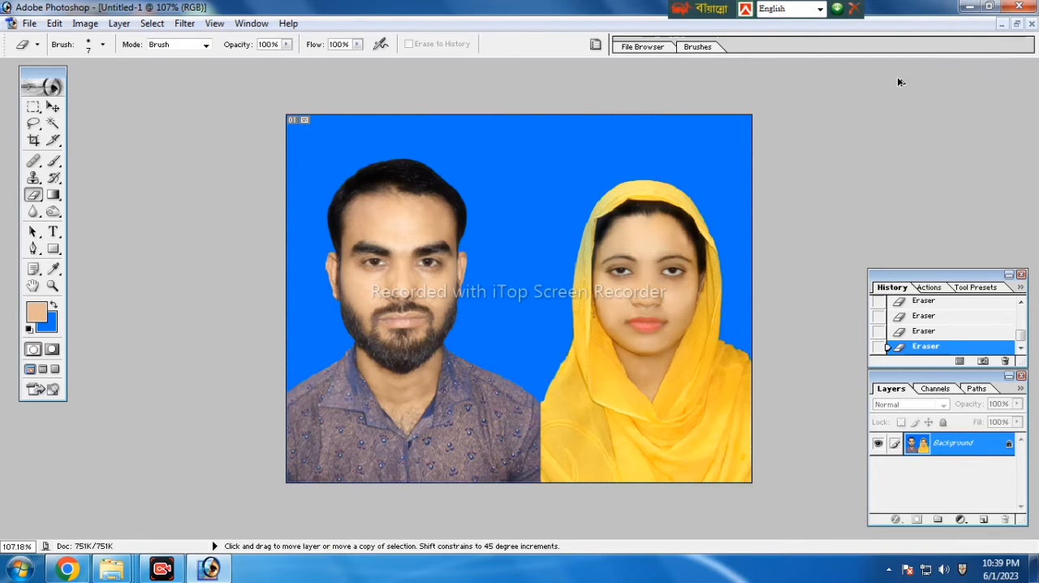
{"action": "key", "text": "ctrl+alt+z"}
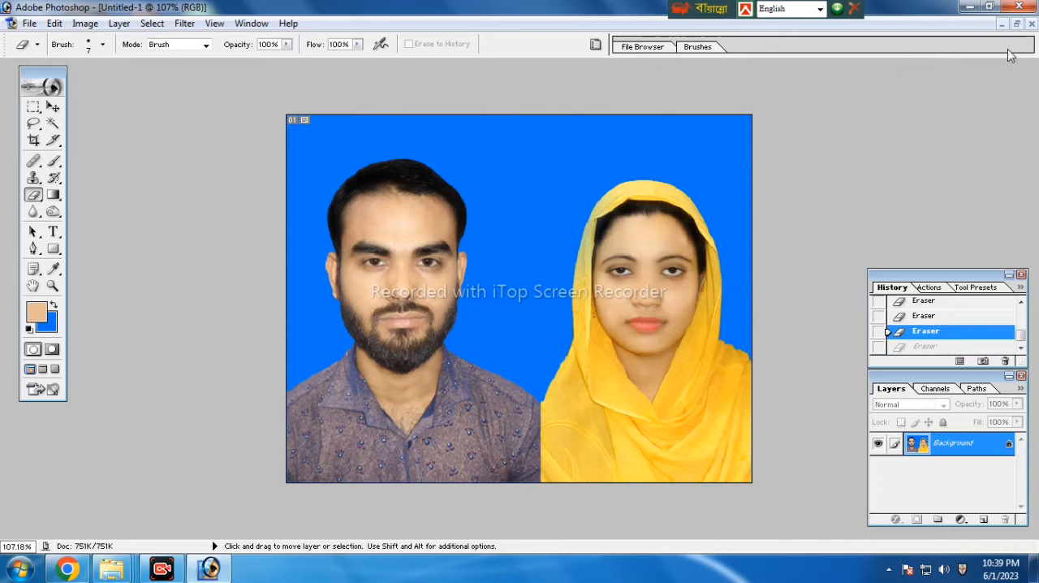
{"action": "left_click", "coordinate": [1031, 24]}
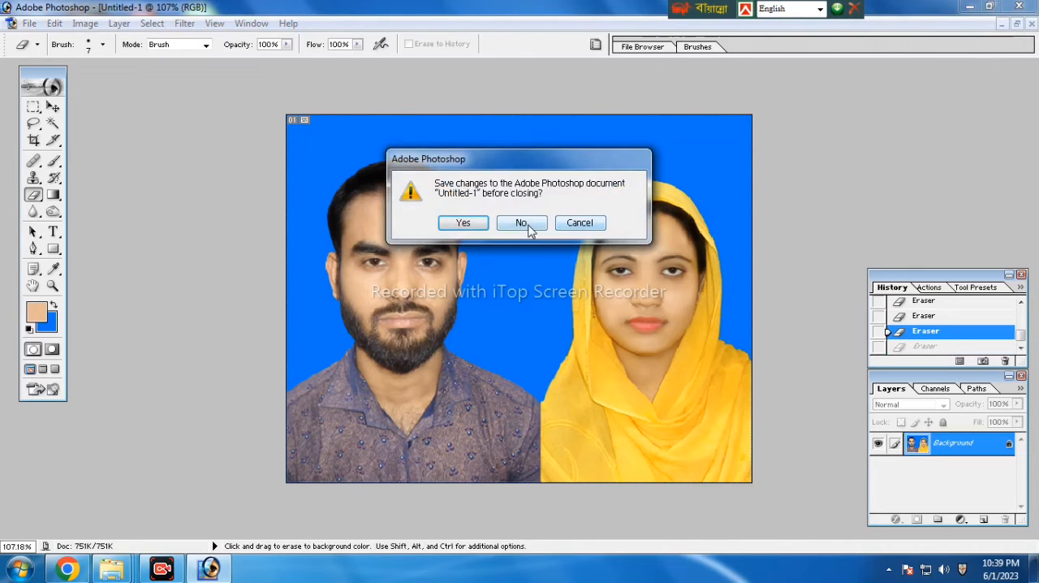
{"action": "left_click", "coordinate": [523, 222]}
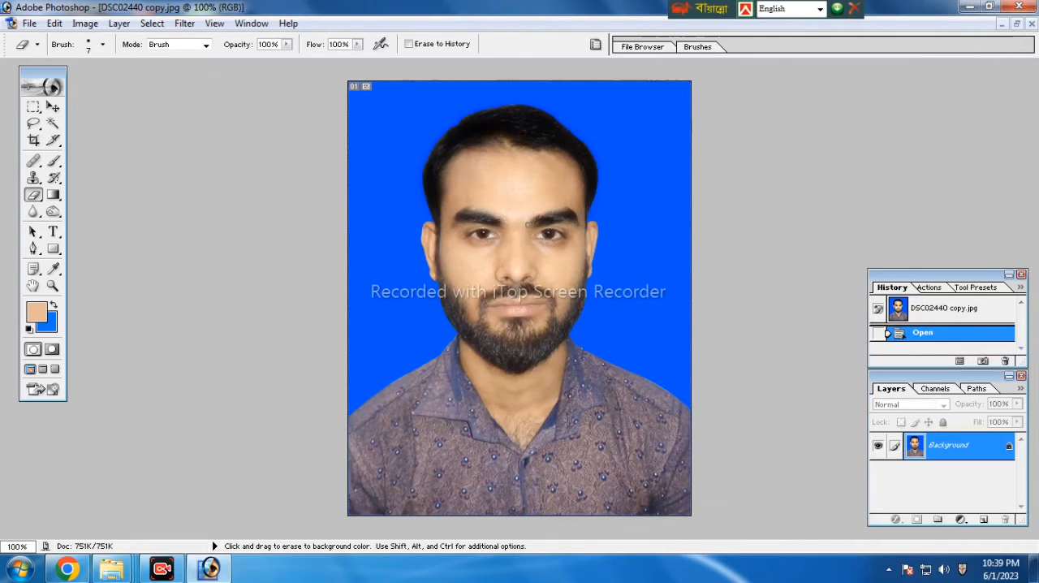
Restore the man's portrait to a floating window and place it beside the woman's portrait window
{"action": "left_click", "coordinate": [1016, 23]}
{"action": "left_click_drag", "start_coordinate": [692, 82], "coordinate": [614, 87]}
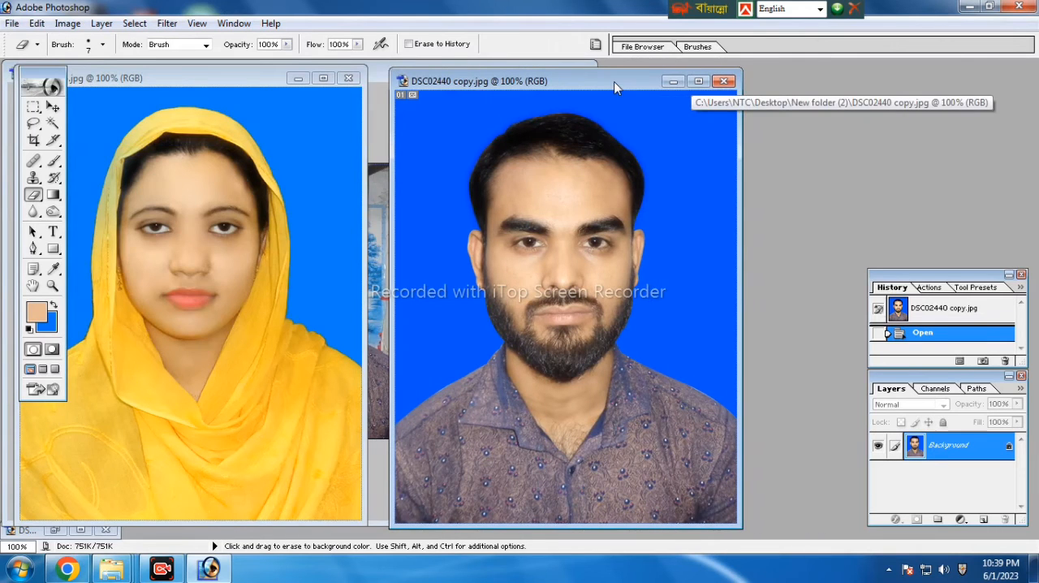
Create a new blank white document and place its window beside the man's portrait window
{"action": "left_click", "coordinate": [11, 24]}
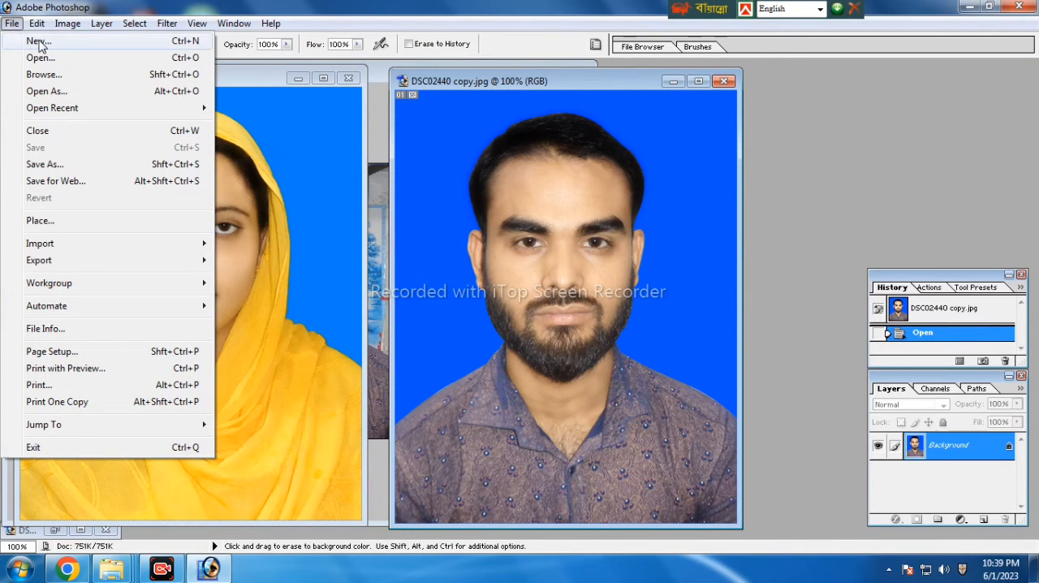
{"action": "left_click", "coordinate": [42, 43]}
{"action": "left_click", "coordinate": [777, 212]}
{"action": "left_click_drag", "start_coordinate": [197, 109], "coordinate": [876, 121]}
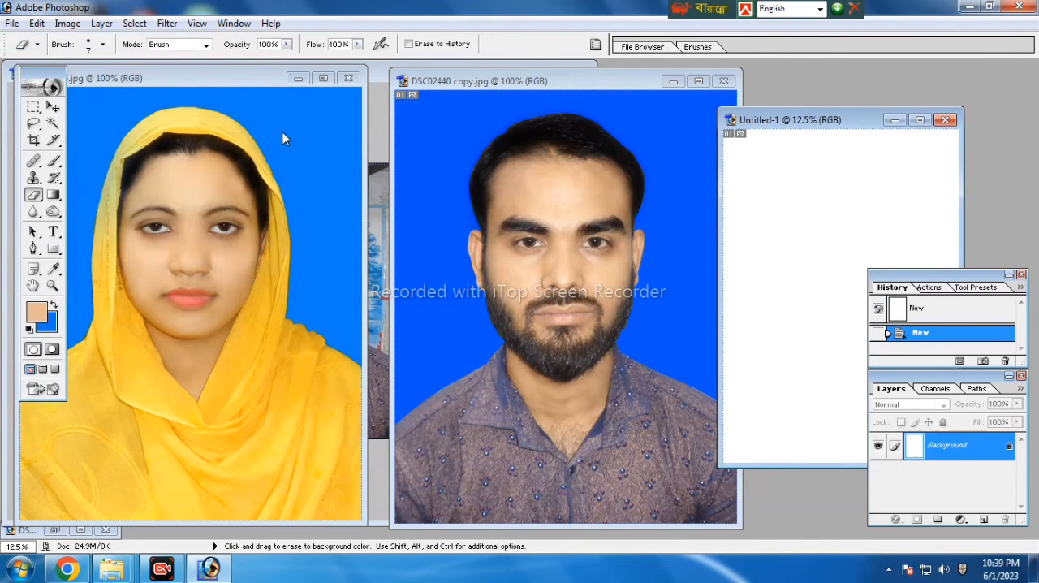
Remove the blue background from the woman's portrait using a Magic Wand selection, after converting its Background to Layer 0
{"action": "left_click", "coordinate": [323, 78]}
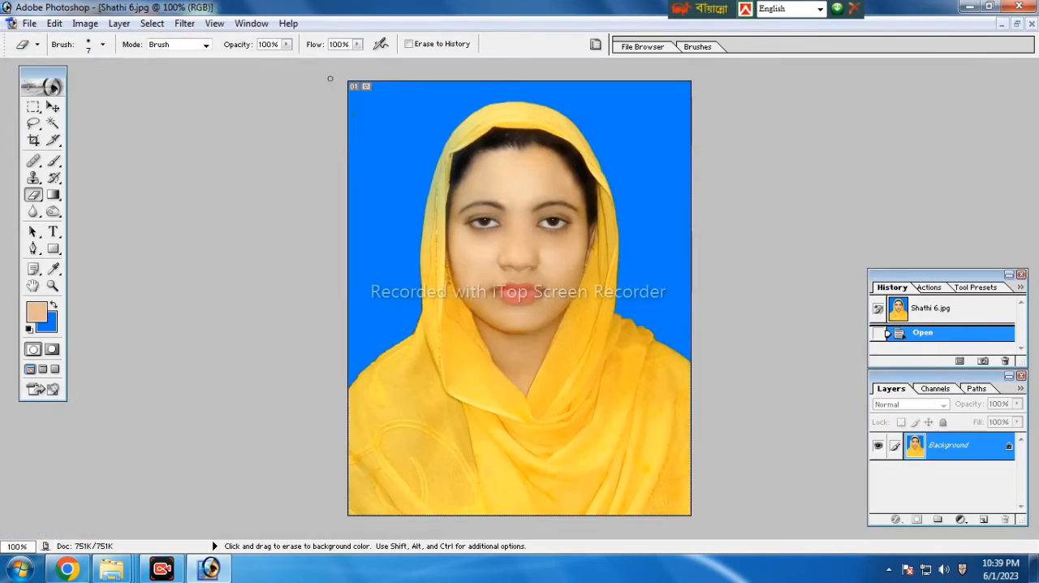
{"action": "left_click", "coordinate": [52, 123]}
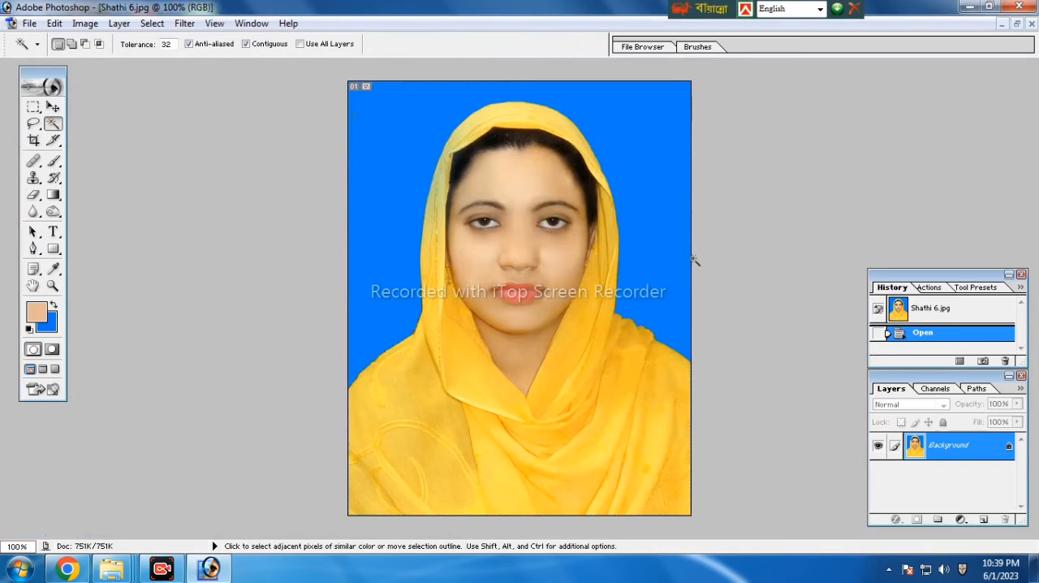
{"action": "left_click", "coordinate": [664, 284], "text": "shift"}
{"action": "left_click", "coordinate": [642, 221], "text": "shift"}
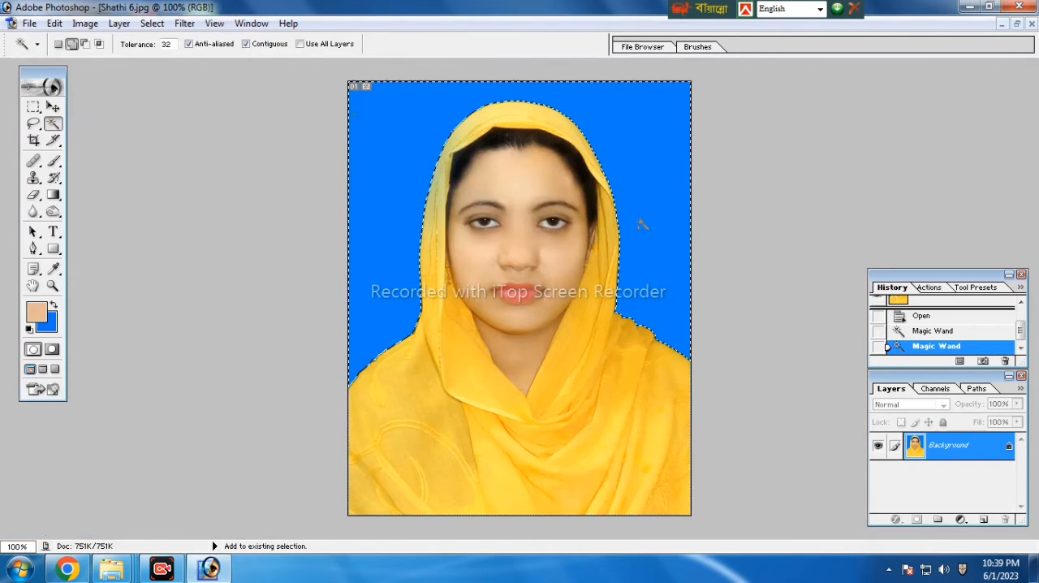
{"action": "double_click", "coordinate": [973, 458]}
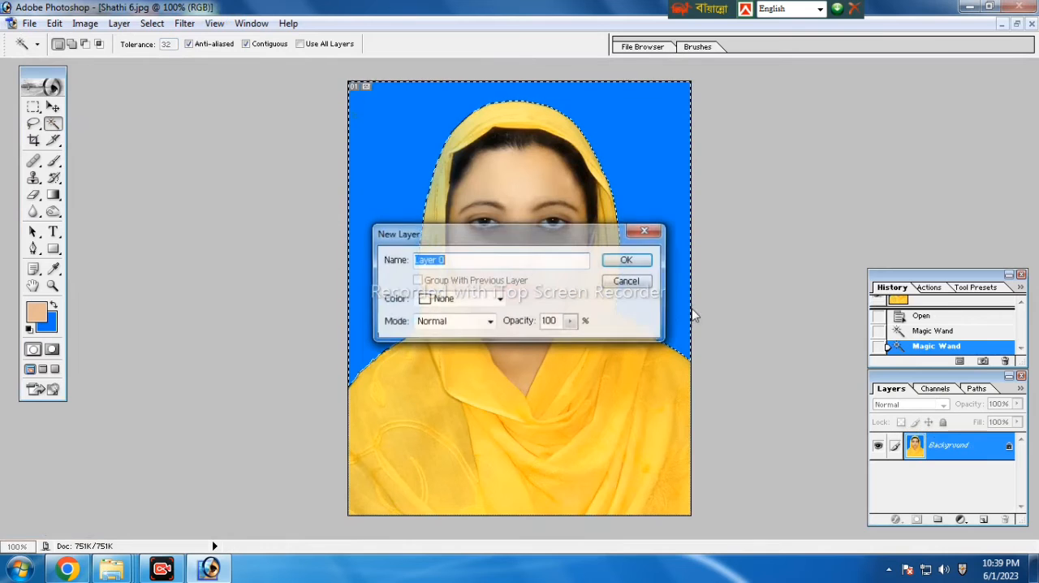
{"action": "left_click", "coordinate": [626, 262]}
{"action": "key", "text": "Delete"}
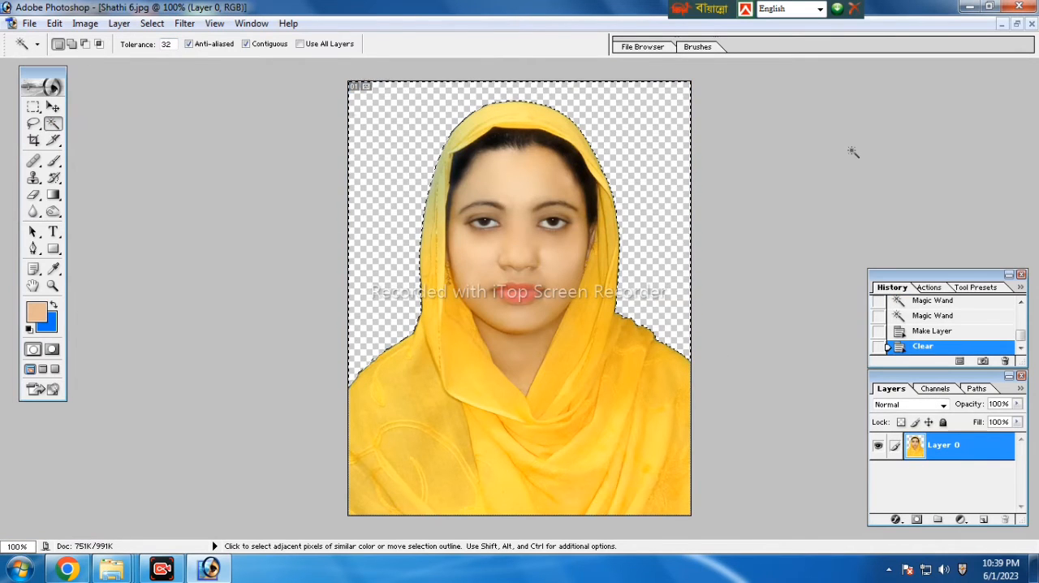
{"action": "left_click", "coordinate": [1015, 24]}
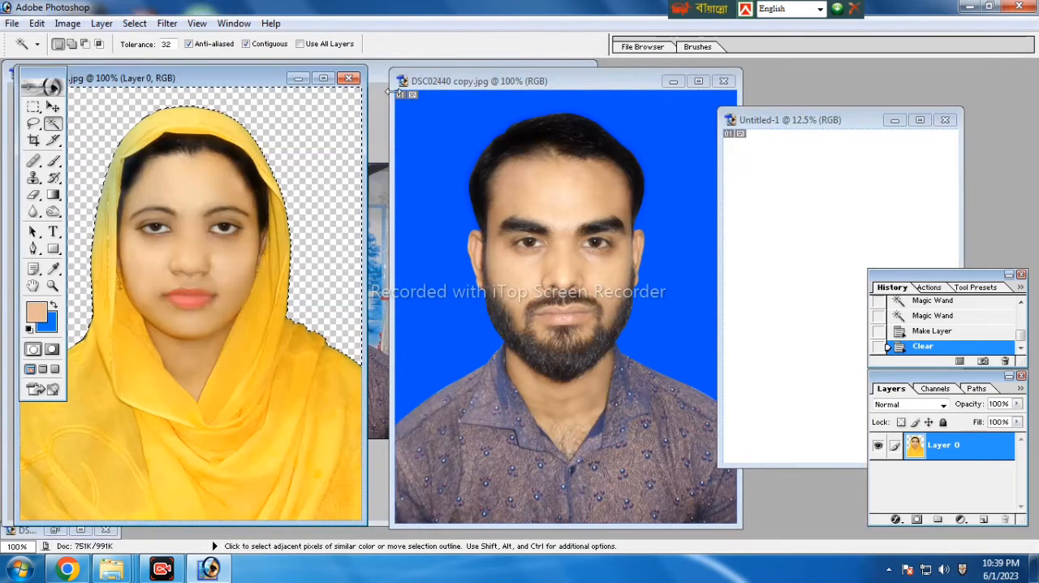
Convert the man's portrait Background to Layer 0 and clear its blue backdrop with a Magic Wand selection
{"action": "left_click", "coordinate": [464, 163]}
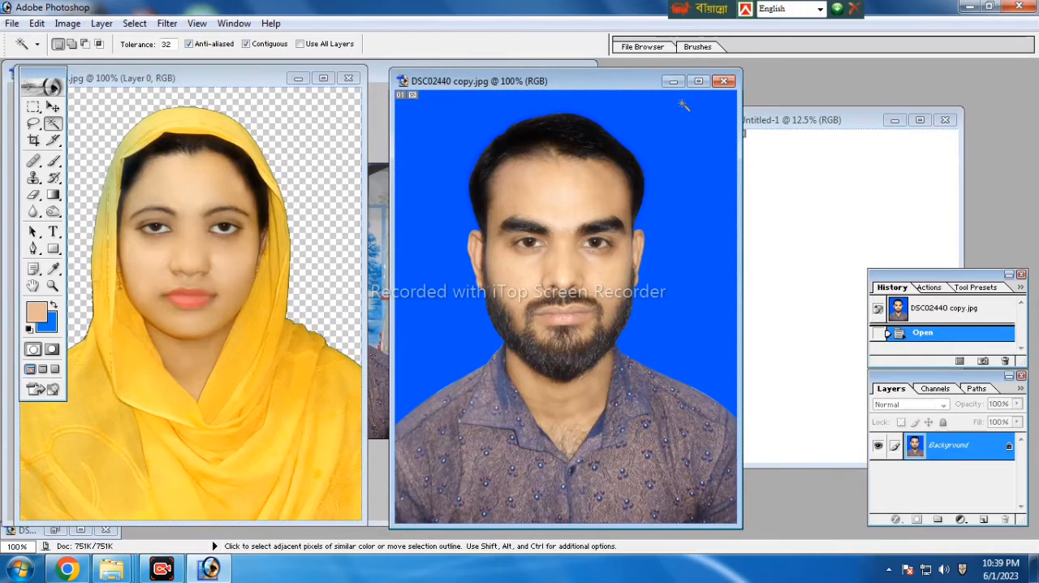
{"action": "left_click", "coordinate": [698, 82]}
{"action": "left_click", "coordinate": [644, 176]}
{"action": "left_click", "coordinate": [644, 180], "text": "shift"}
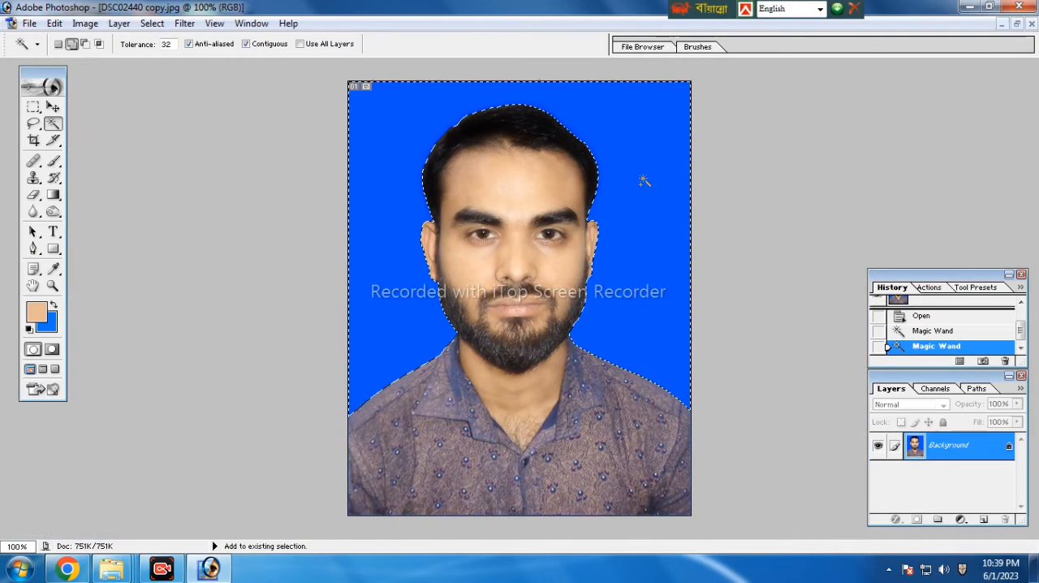
{"action": "double_click", "coordinate": [968, 455]}
{"action": "left_click", "coordinate": [626, 262]}
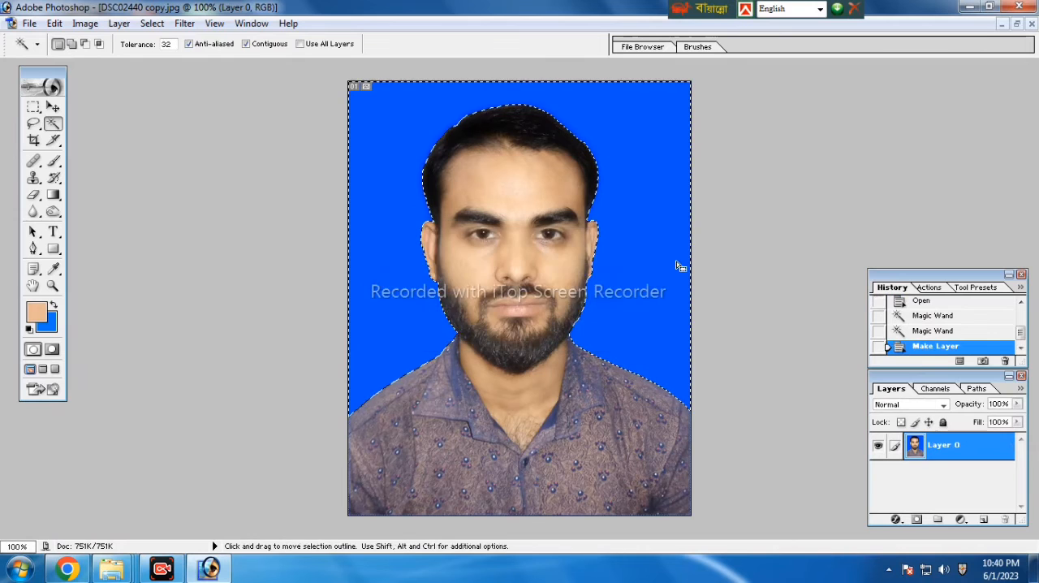
{"action": "key", "text": "Delete"}
{"action": "key", "text": "ctrl+d"}
{"action": "left_click", "coordinate": [1014, 26]}
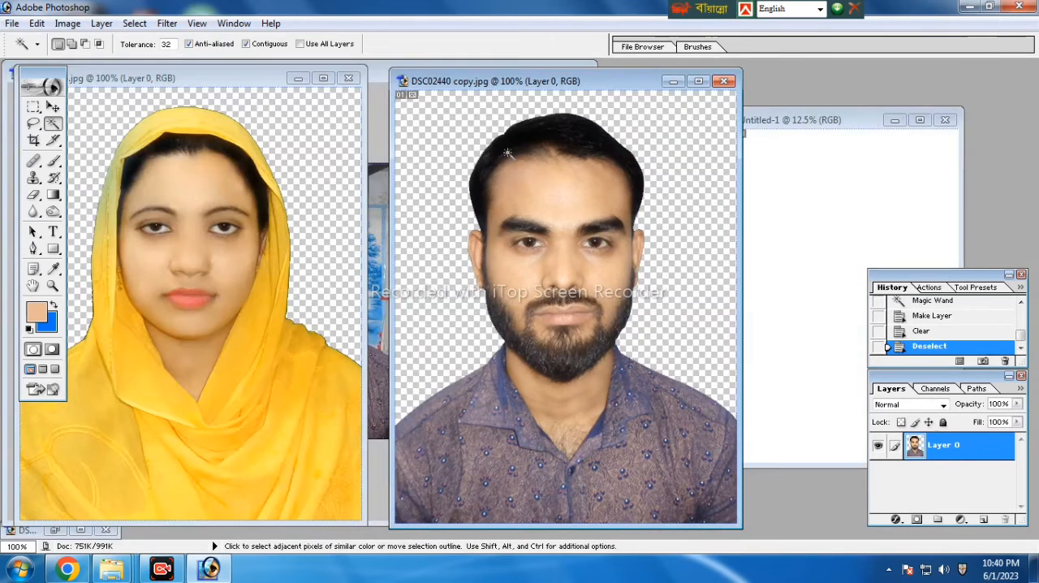
Copy the woman's and the man's cutouts side by side into the blank document with the Move tool
{"action": "left_click", "coordinate": [53, 108]}
{"action": "left_click_drag", "start_coordinate": [174, 215], "coordinate": [816, 204]}
{"action": "left_click_drag", "start_coordinate": [511, 206], "coordinate": [860, 201]}
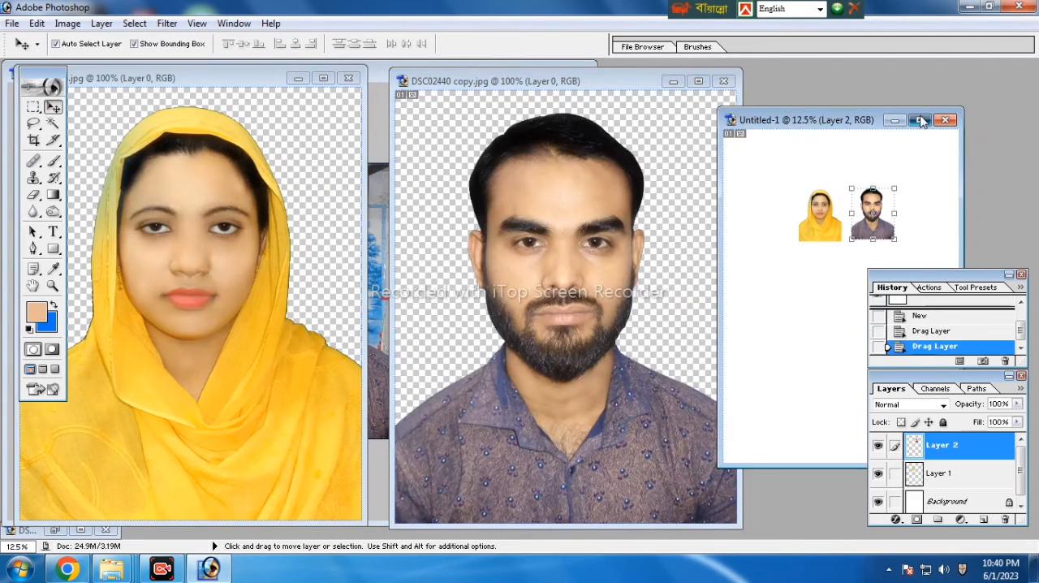
Move the man's cutout to the woman's other side so that their shoulders meet
{"action": "left_click", "coordinate": [920, 120]}
{"action": "left_click", "coordinate": [559, 287], "text": "ctrl"}
{"action": "left_click", "coordinate": [562, 289], "text": "ctrl"}
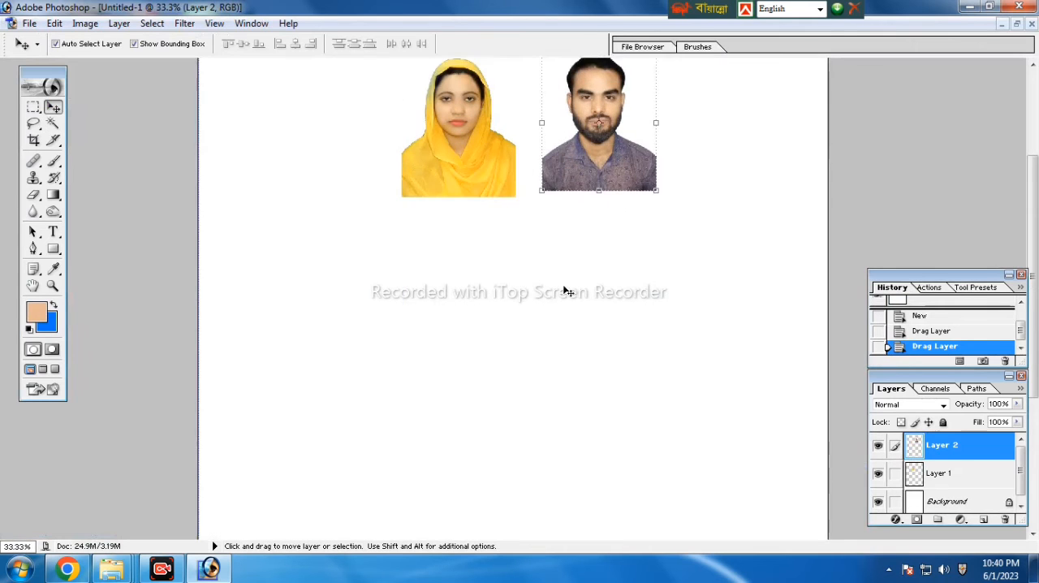
{"action": "scroll", "coordinate": [567, 291], "scroll_direction": "up", "scroll_amount": 3}
{"action": "left_click_drag", "start_coordinate": [600, 219], "coordinate": [345, 215]}
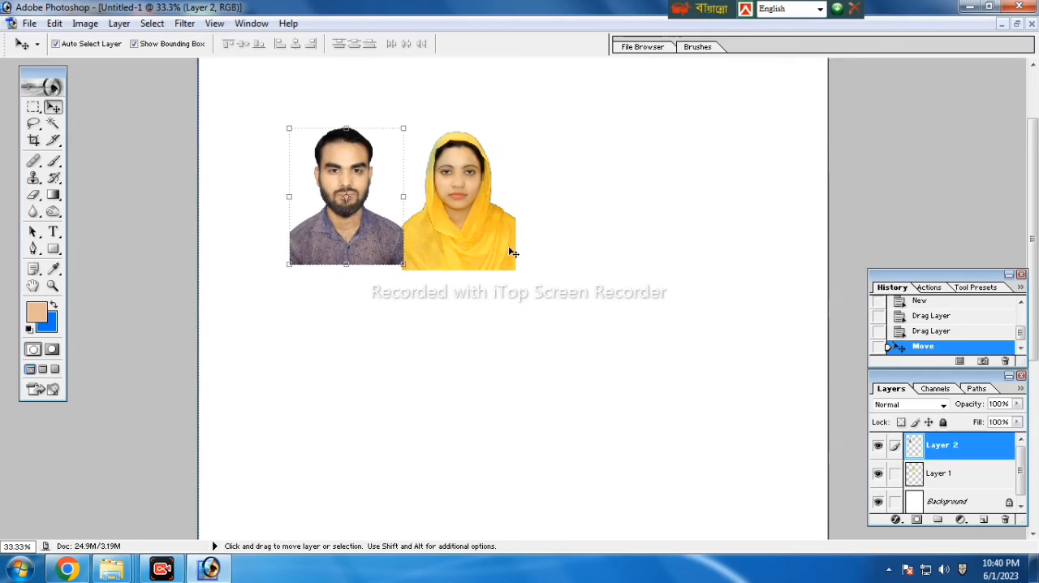
{"action": "left_click", "coordinate": [540, 246], "text": "ctrl"}
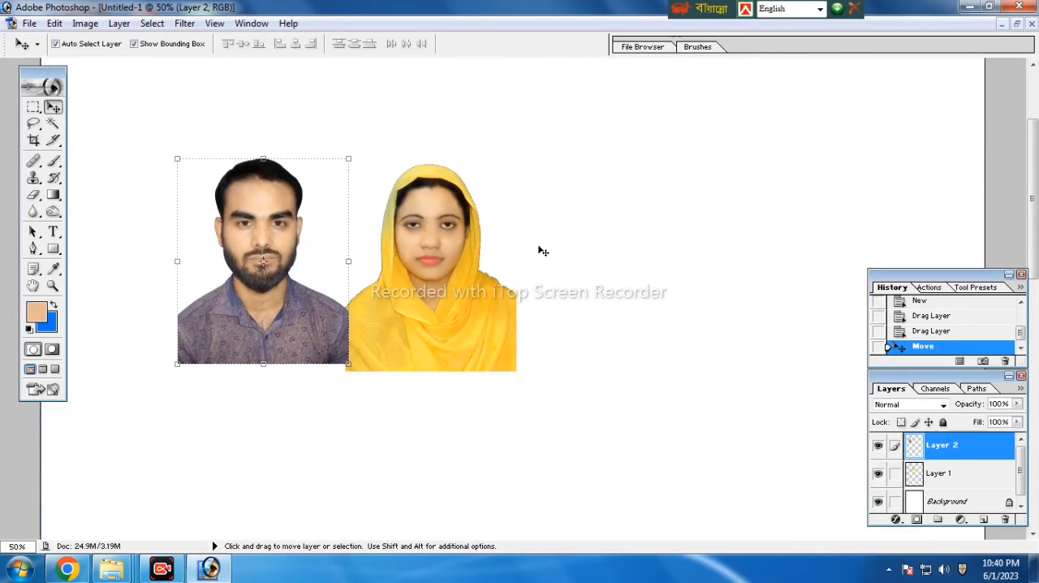
Crop the document tightly around both cutouts at 1.9 × 1.5 in and 300 pixels/inch, ending at the man's lower edge
{"action": "left_click", "coordinate": [34, 142]}
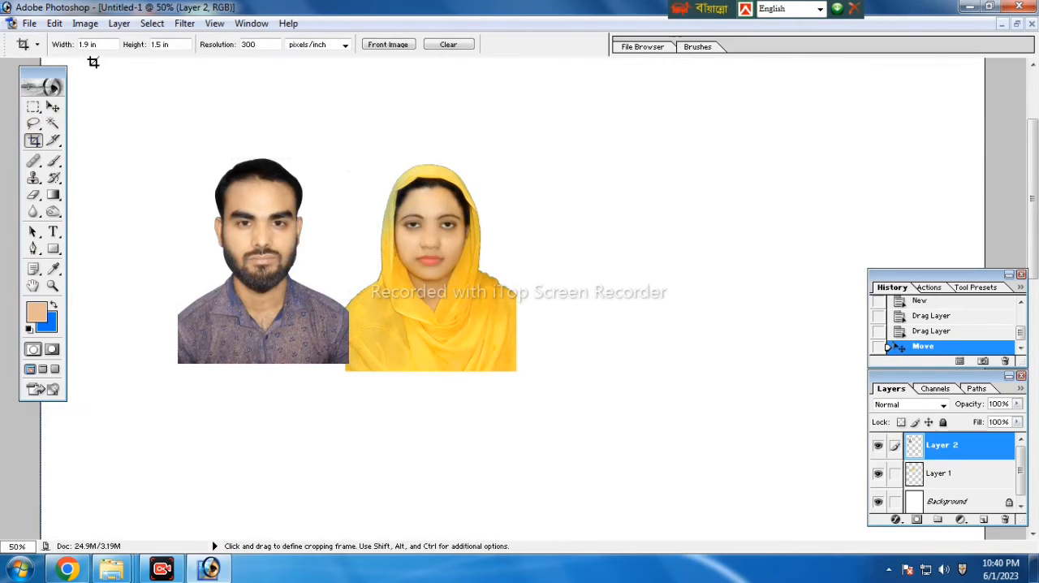
{"action": "left_click_drag", "start_coordinate": [233, 179], "coordinate": [496, 366]}
{"action": "left_click_drag", "start_coordinate": [496, 113], "coordinate": [512, 106]}
{"action": "key", "text": "Left"}
{"action": "key", "text": "Left"}
{"action": "key", "text": "Left"}
{"action": "key", "text": "Left"}
{"action": "key", "text": "Left"}
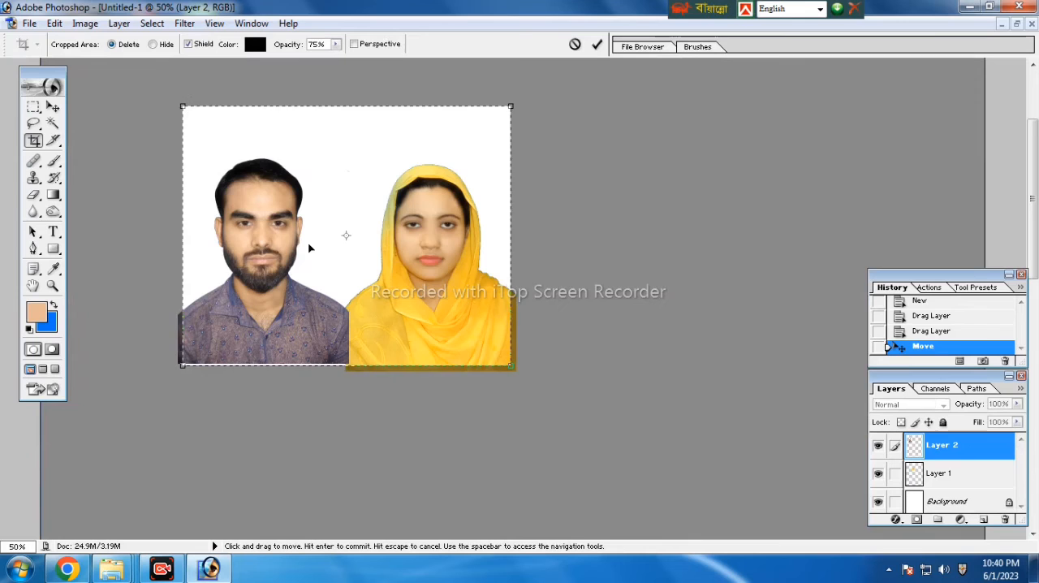
{"action": "key", "text": "Up"}
{"action": "key", "text": "Up"}
{"action": "key", "text": "Up"}
{"action": "key", "text": "Up"}
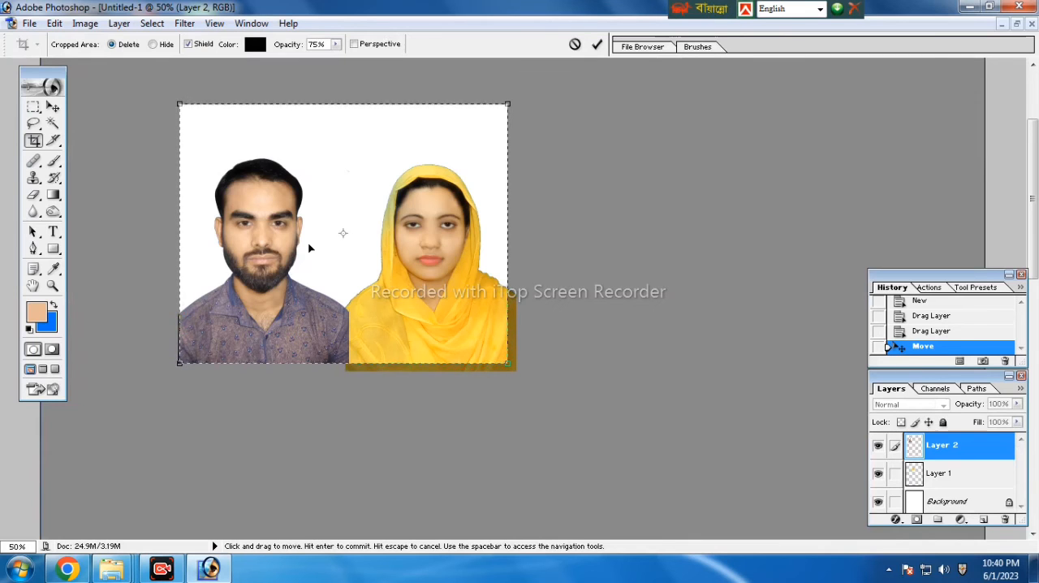
{"action": "key", "text": "Return"}
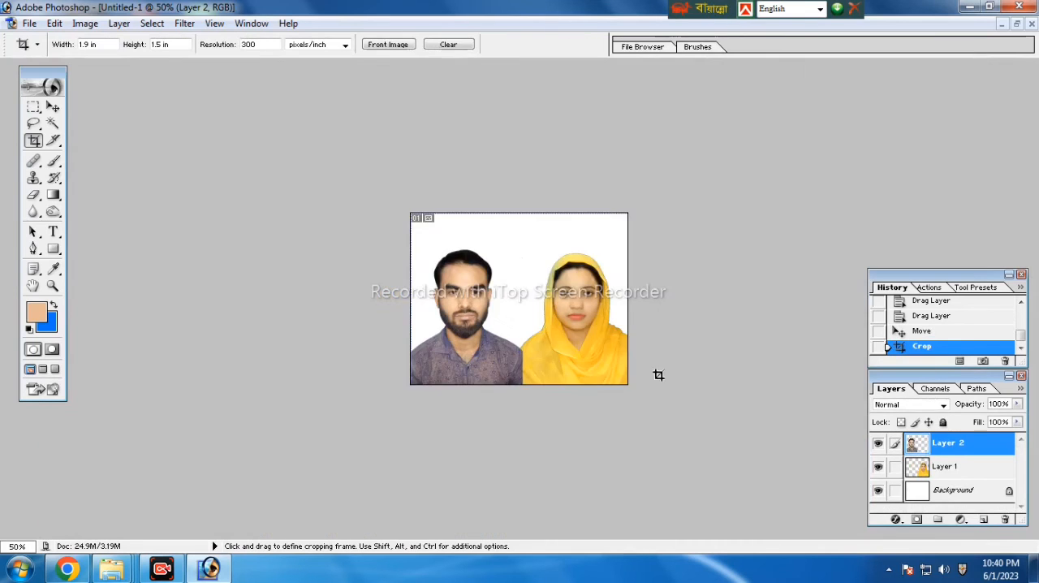
Merge all visible layers of the joint photo into the Background
{"action": "key", "text": "ctrl+0"}
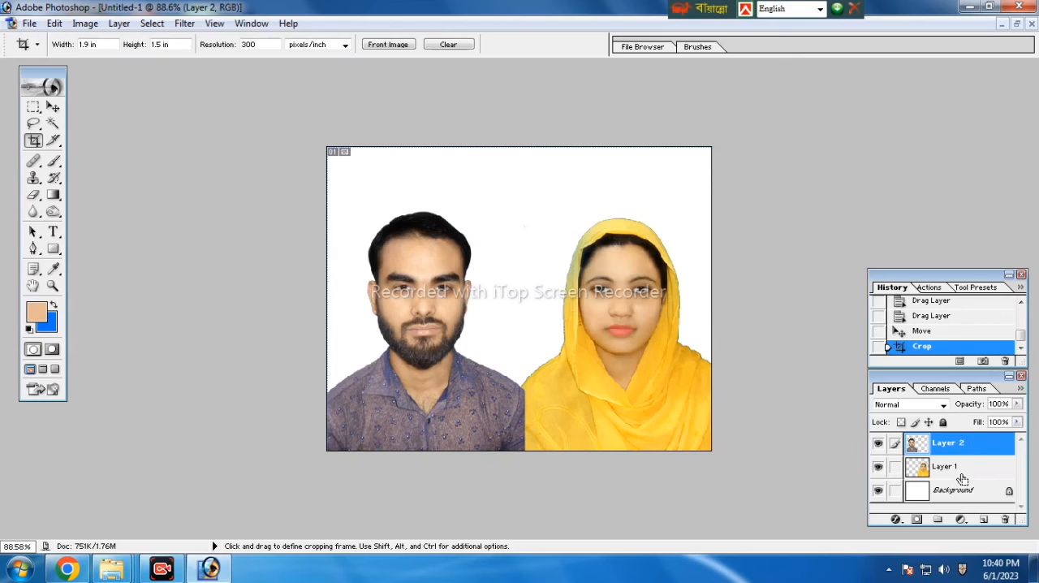
{"action": "key", "text": "ctrl+shift+e"}
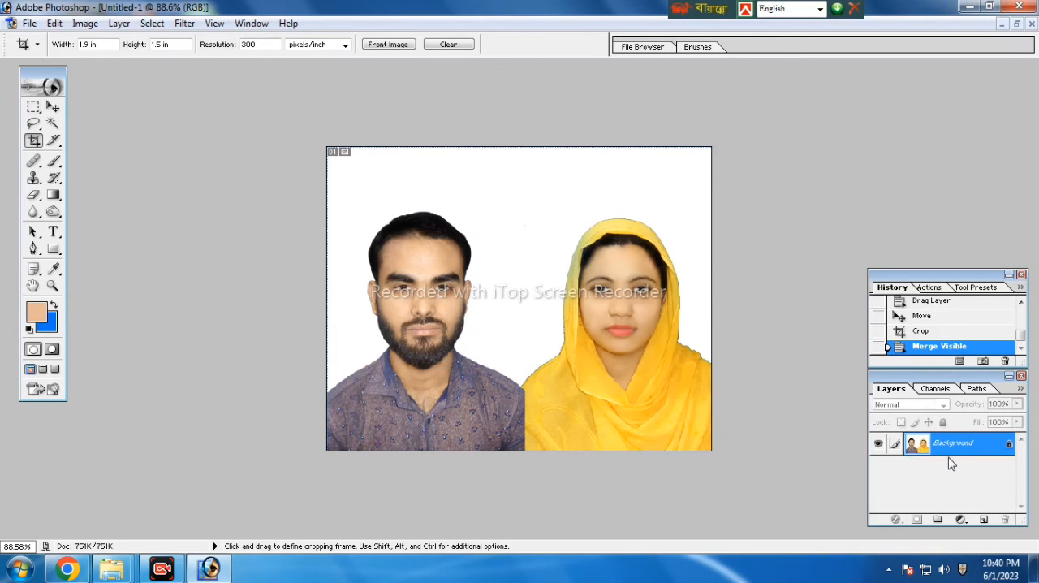
{"action": "key", "text": "ctrl"}
Scale the whole canvas content to 109.9% about its centre and raise it to Y 205.8 px with Free Transform
{"action": "key", "text": "ctrl+a"}
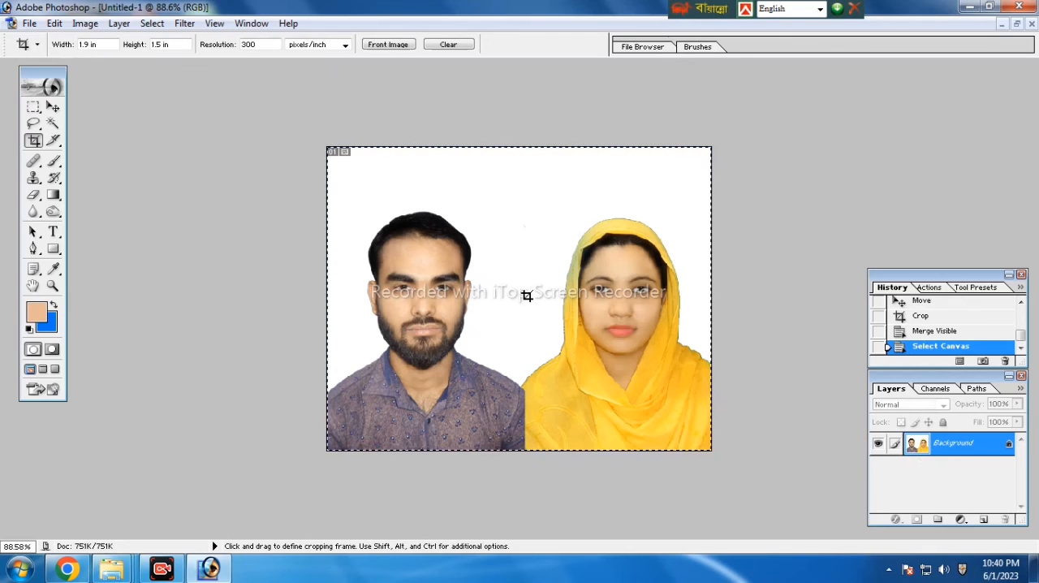
{"action": "key", "text": "v"}
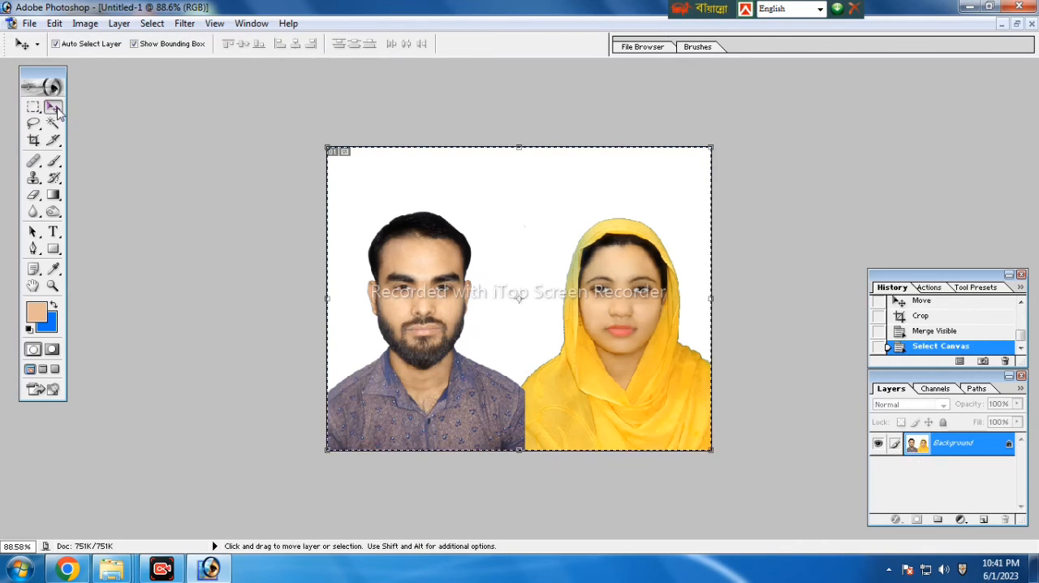
{"action": "left_click", "coordinate": [715, 143], "text": "shift"}
{"action": "left_click_drag", "start_coordinate": [715, 142], "coordinate": [733, 131]}
{"action": "key", "text": "Up"}
{"action": "key", "text": "Up"}
{"action": "key", "text": "Up"}
{"action": "key", "text": "Up"}
{"action": "key", "text": "Up"}
{"action": "key", "text": "Up"}
{"action": "key", "text": "Up"}
{"action": "key", "text": "Up"}
{"action": "key", "text": "Up"}
{"action": "key", "text": "Up"}
{"action": "key", "text": "Up"}
{"action": "key", "text": "Up"}
{"action": "key", "text": "Up"}
{"action": "key", "text": "Up"}
{"action": "key", "text": "Up"}
{"action": "key", "text": "Up"}
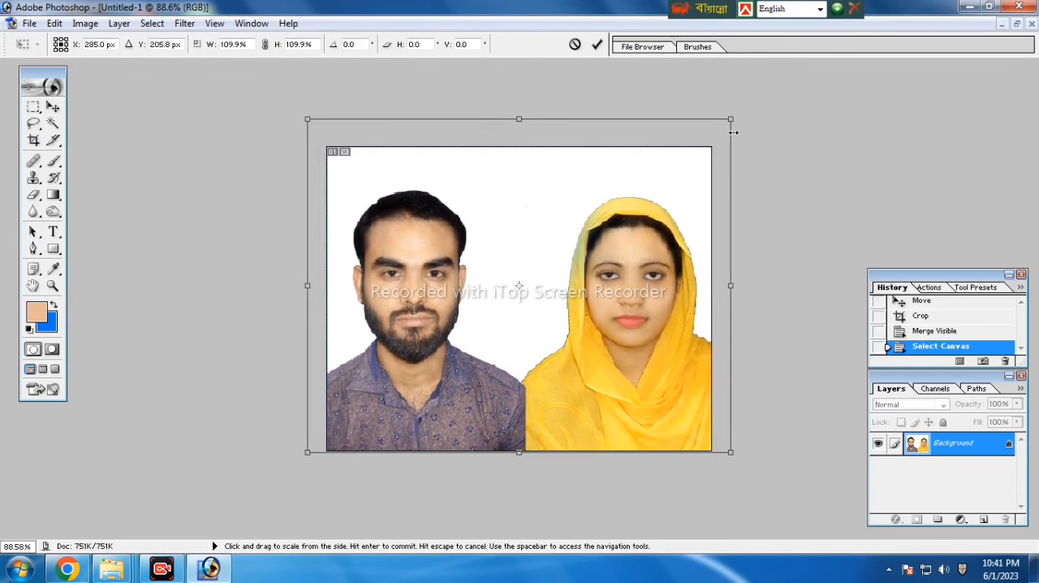
{"action": "left_click", "coordinate": [597, 45]}
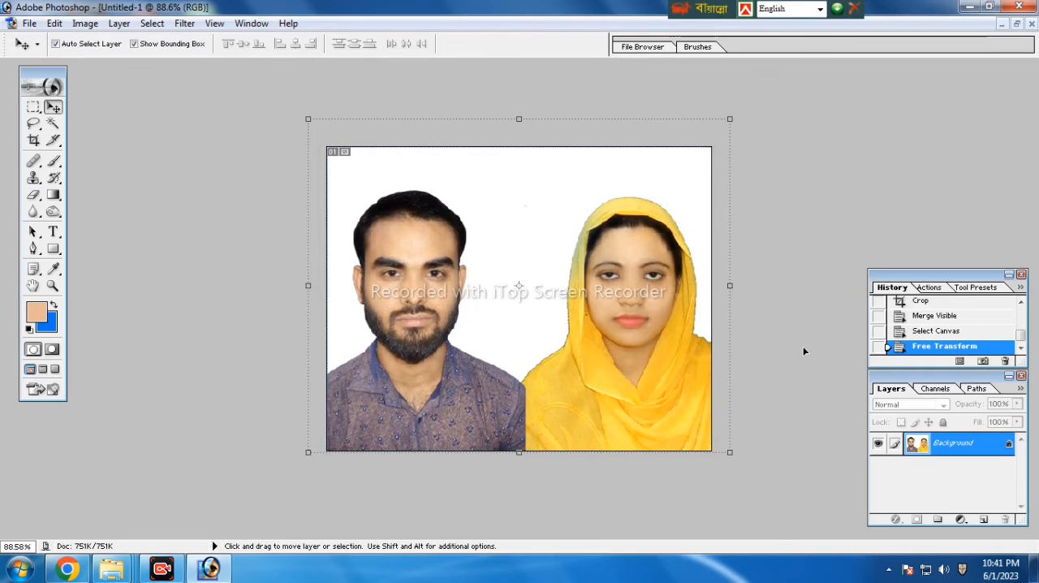
{"action": "key", "text": "ctrl+d"}
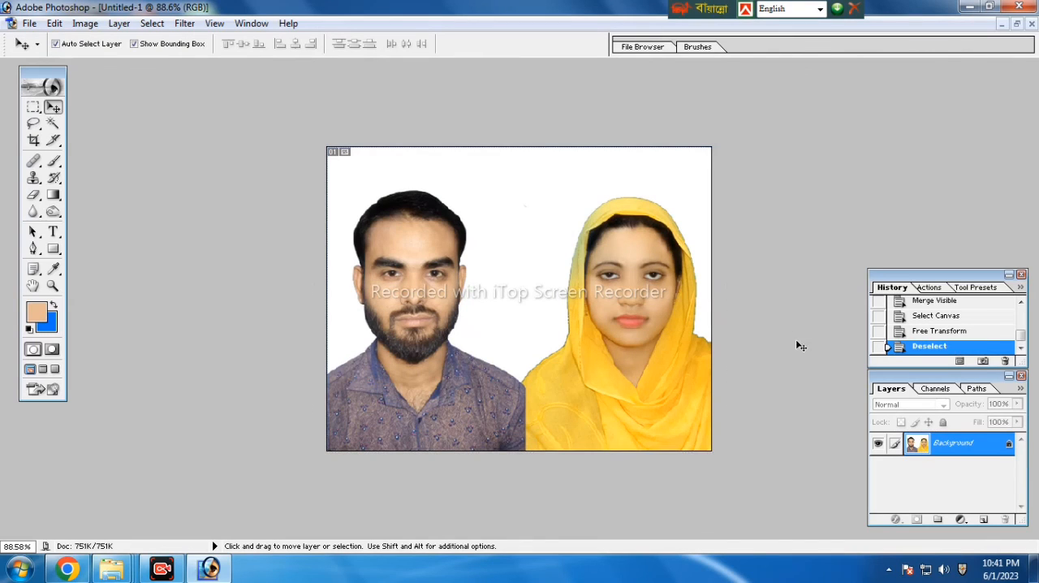
Select the white backdrop around the couple with the Magic Wand and fill it with the blue background colour
{"action": "left_click", "coordinate": [51, 124]}
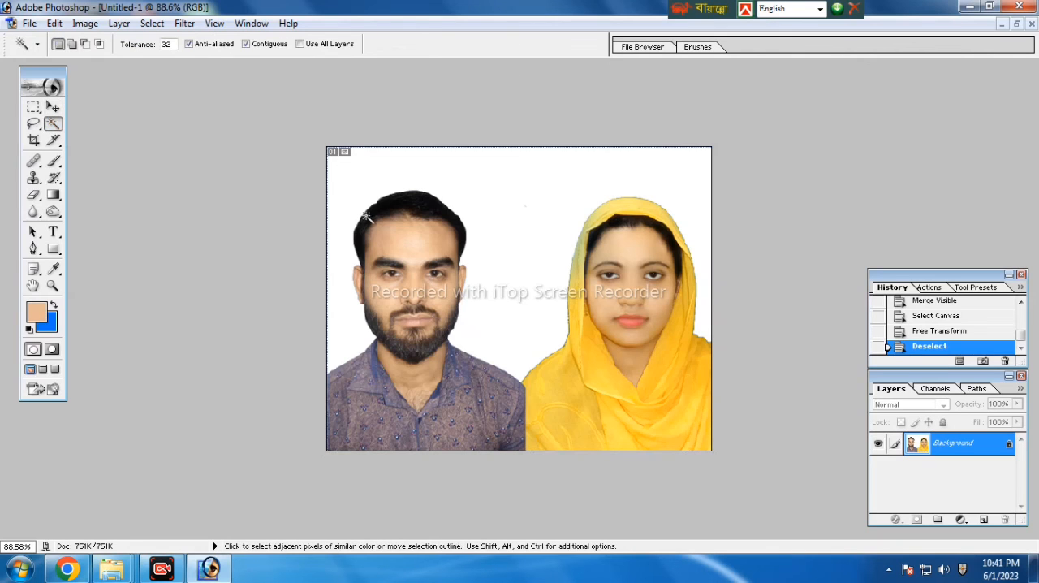
{"action": "left_click", "coordinate": [517, 302], "text": "shift"}
{"action": "left_click", "coordinate": [508, 282], "text": "shift"}
{"action": "left_click", "coordinate": [520, 206], "text": "shift"}
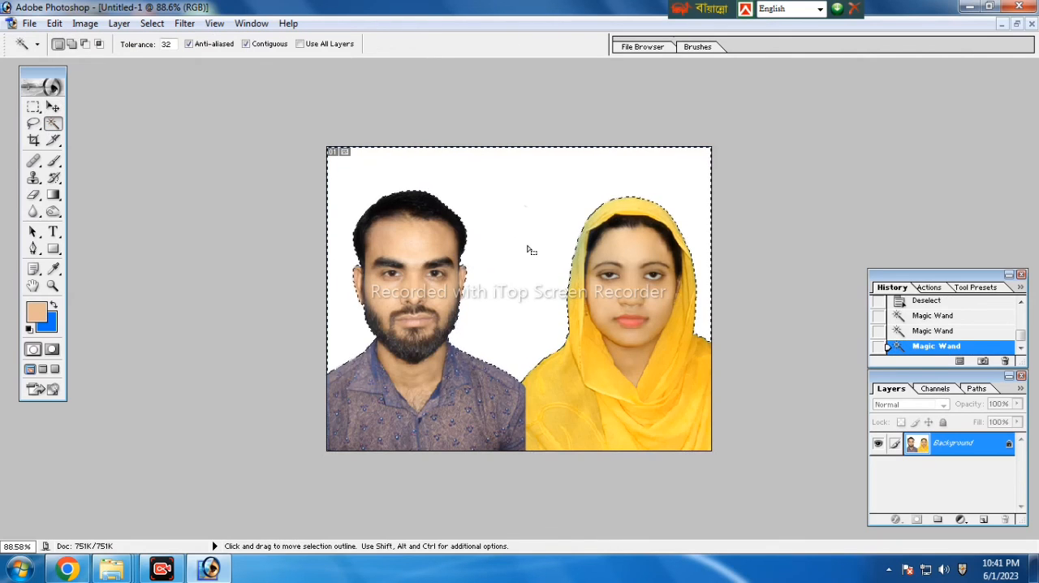
{"action": "key", "text": "ctrl+BackSpace"}
{"action": "key", "text": "ctrl+d"}
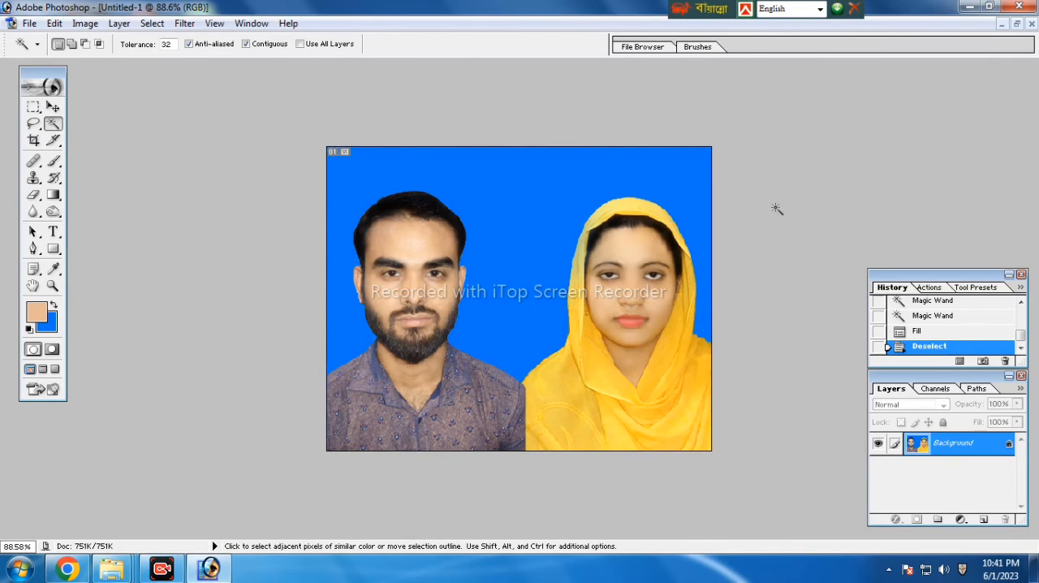